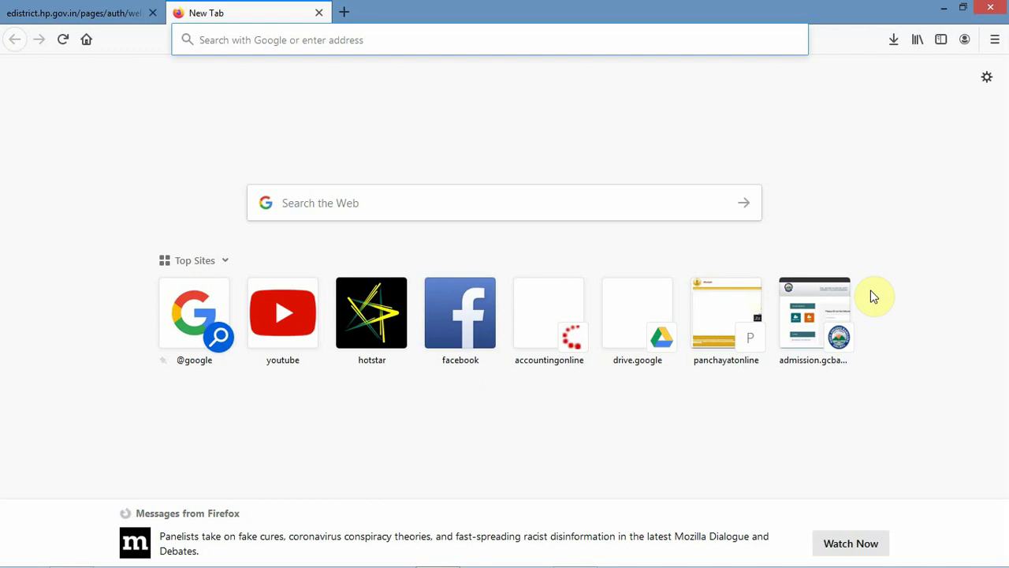
- Search Google for 'edistrict' and open the Himachal E-District portal result
left_click(607, 215)
type("edistrict")
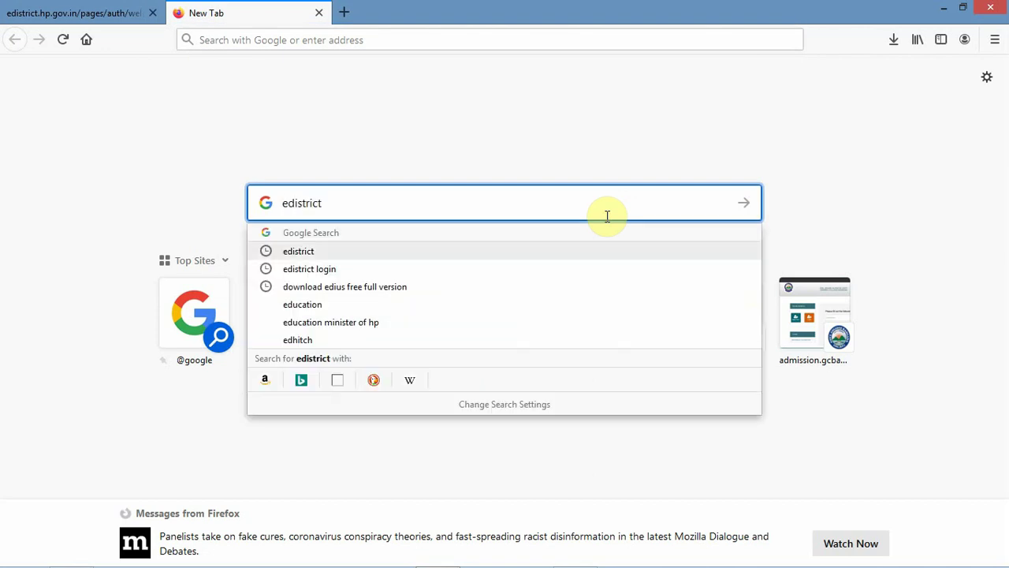
key("Return")
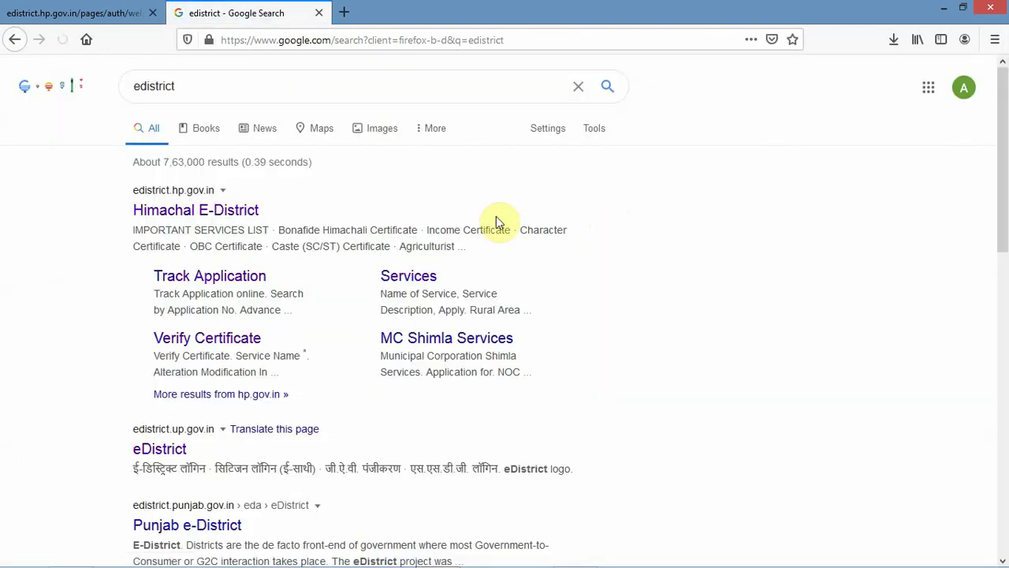
left_click(218, 209)
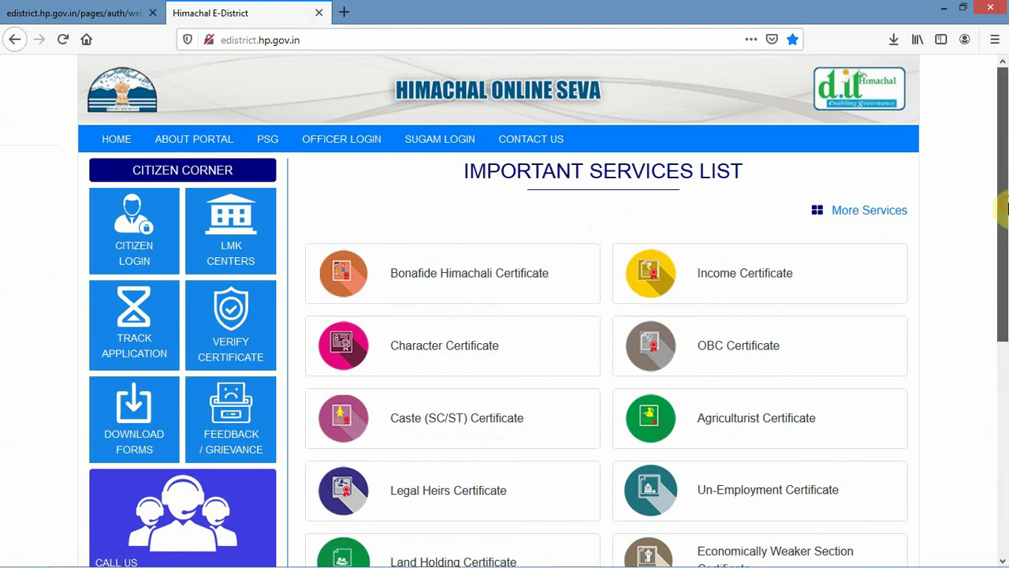
- Scroll the Important Services List and open the Bonafide Himachali Certificate service page
left_click_drag(1004, 219, 1006, 292)
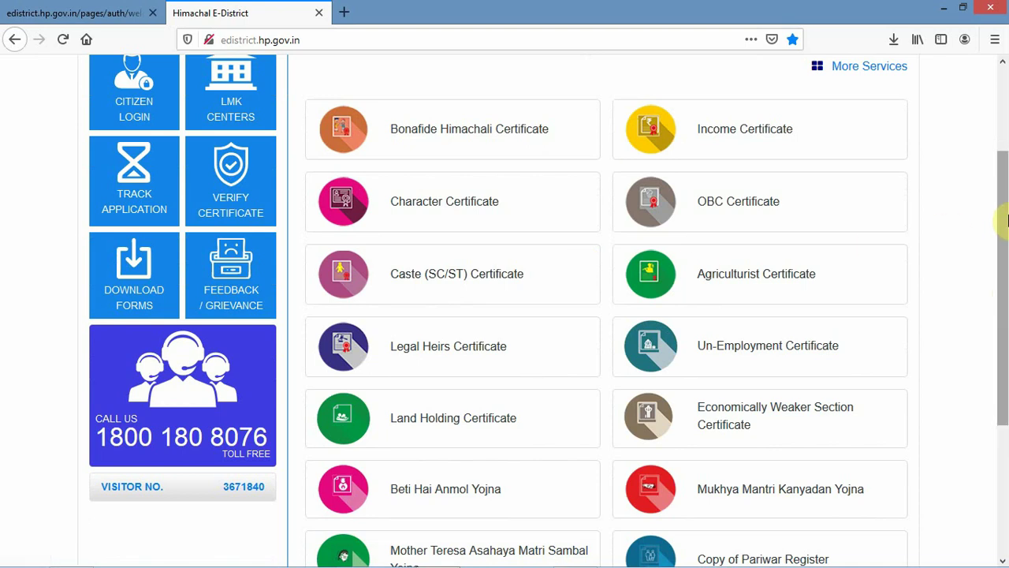
left_click_drag(1007, 221, 1006, 276)
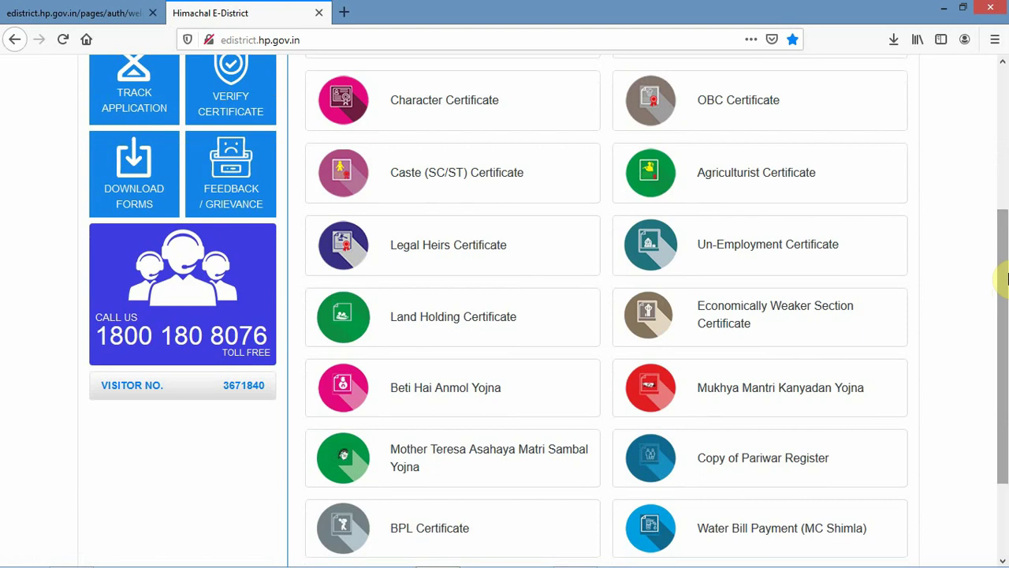
left_click_drag(1006, 278, 1006, 193)
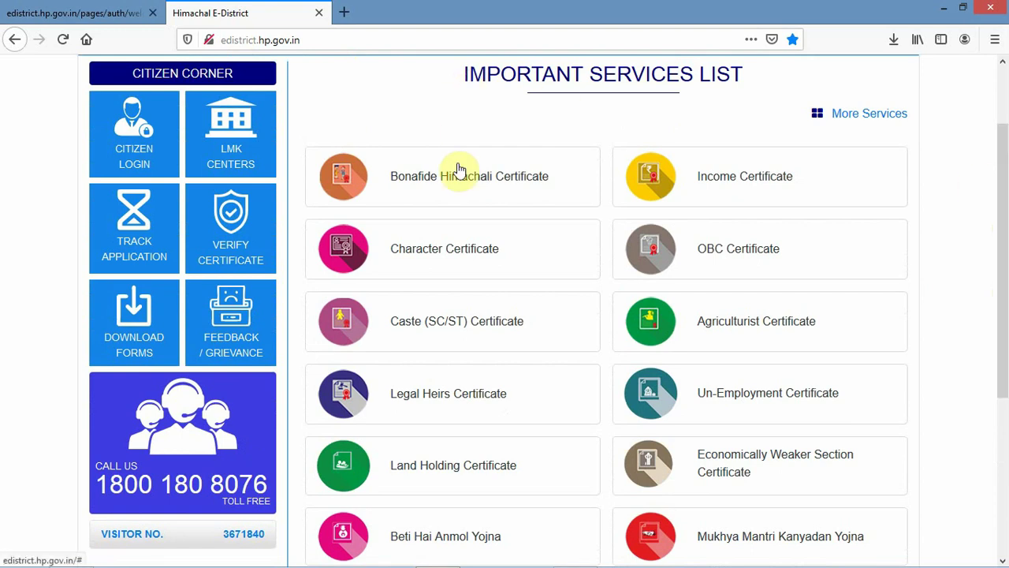
left_click(460, 178)
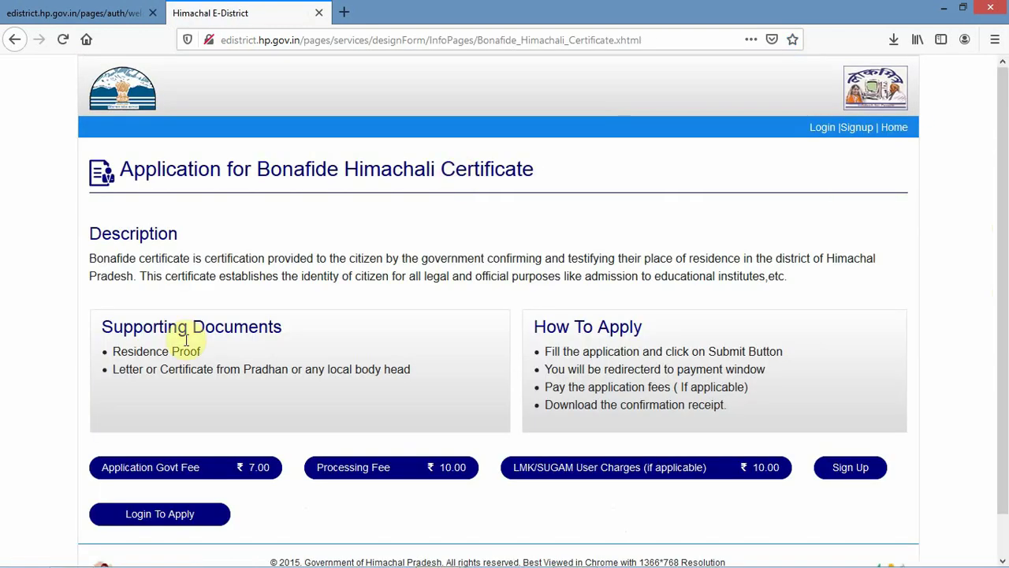
- Highlight the Residence Proof and Pradhan letter requirements, then return to the services list
left_click_drag(199, 351, 115, 359)
left_click_drag(408, 370, 110, 368)
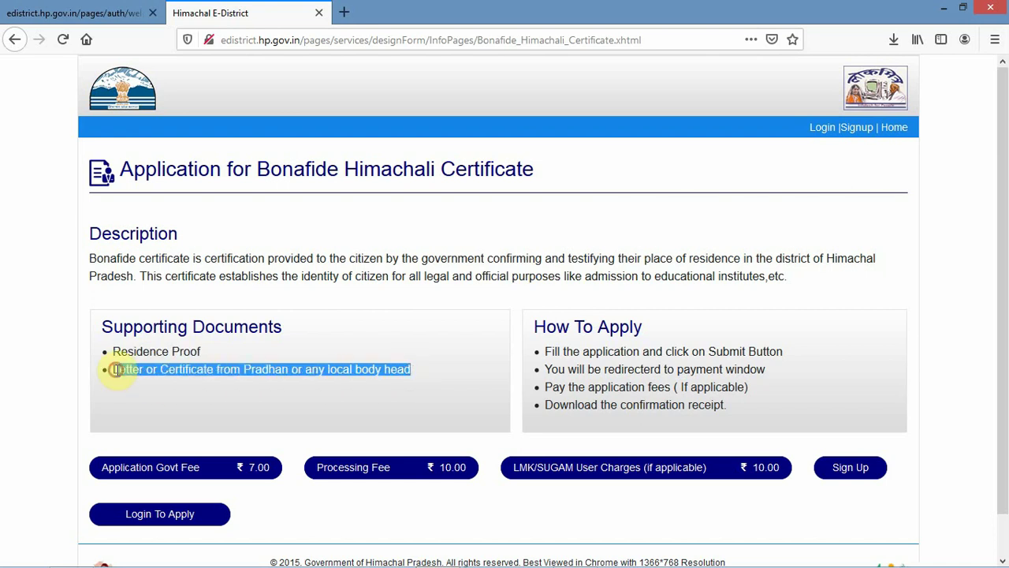
left_click(327, 354)
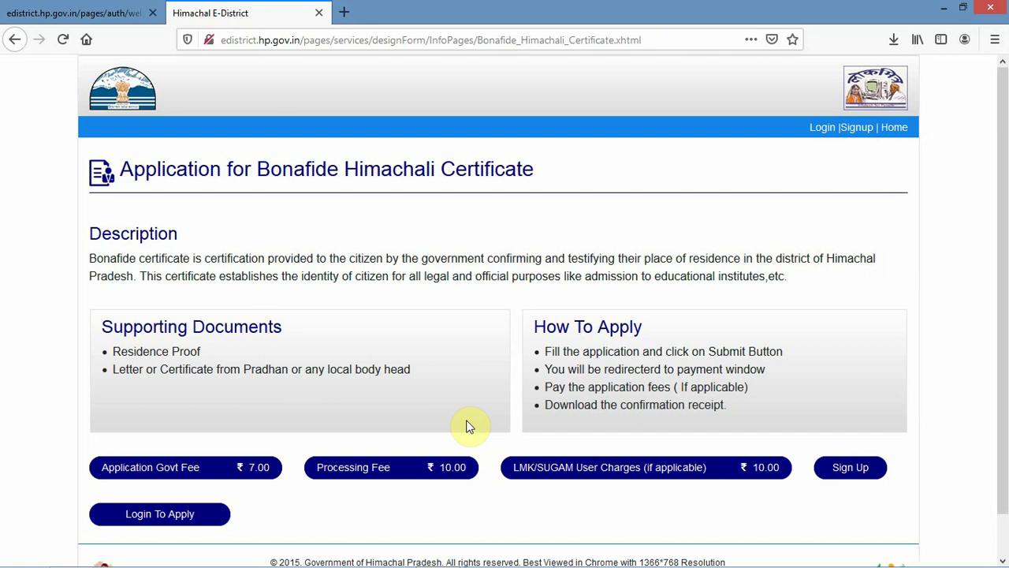
left_click(14, 39)
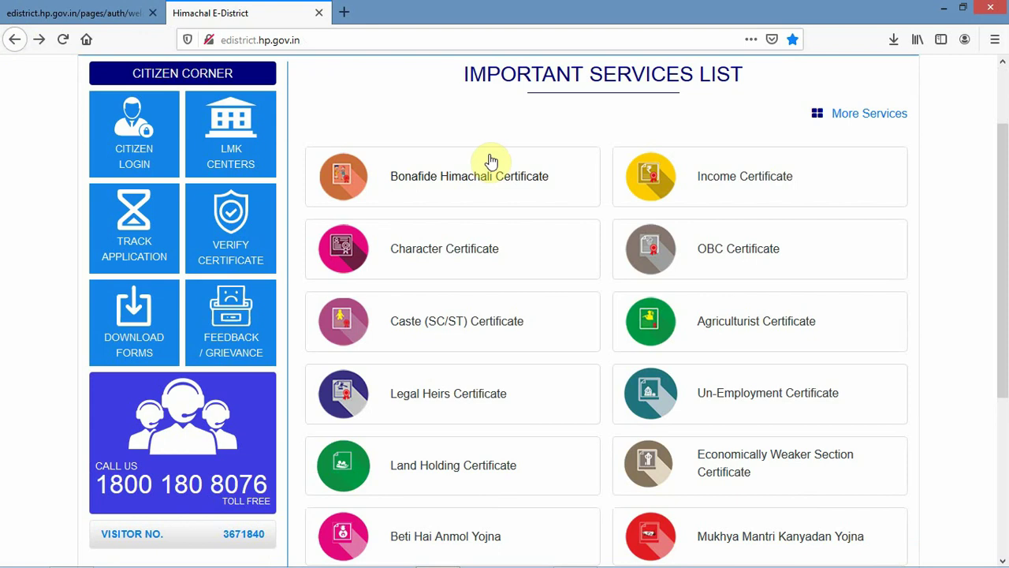
left_click(724, 187)
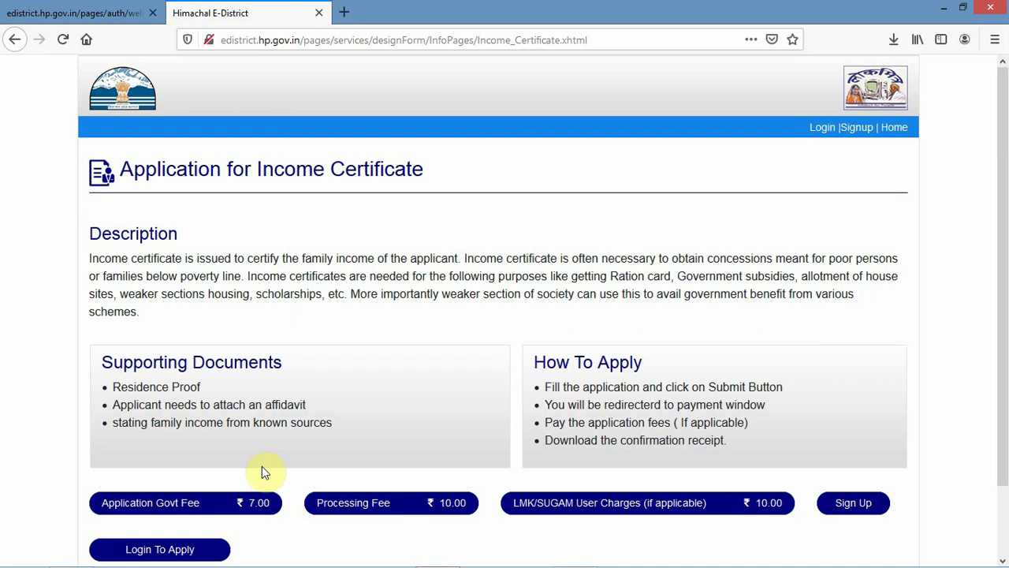
left_click(15, 40)
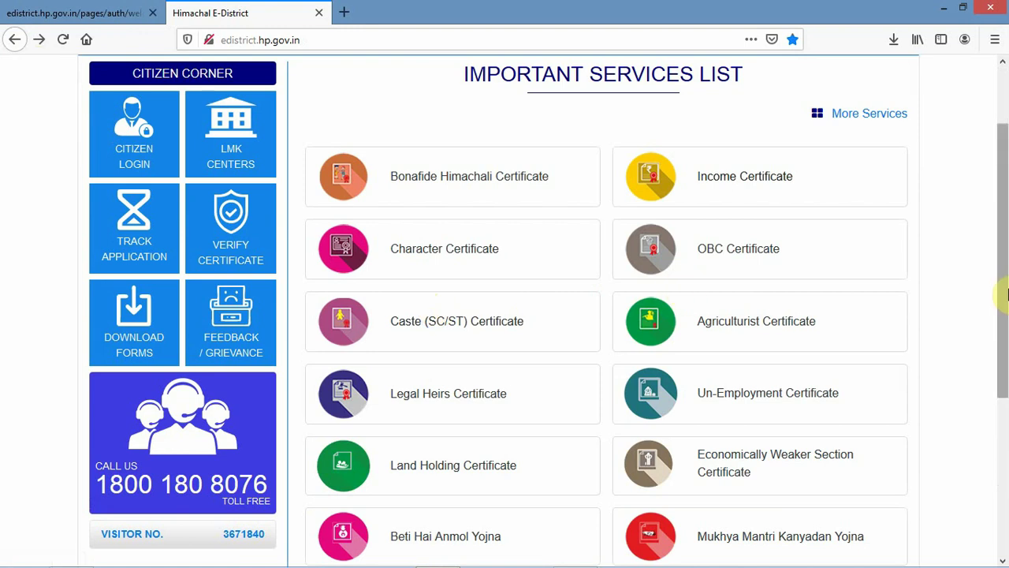
left_click_drag(1006, 293, 1000, 412)
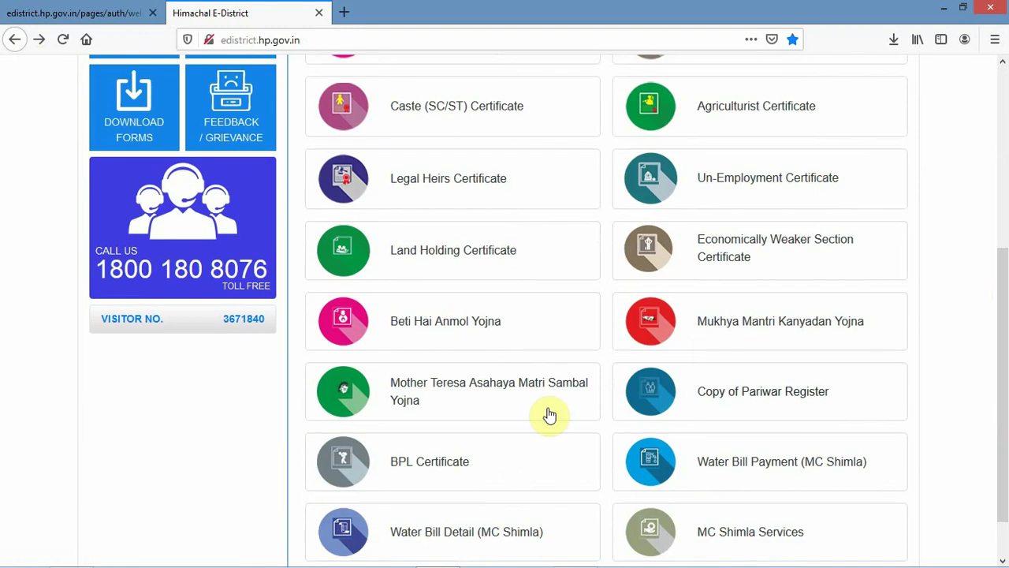
left_click(445, 464)
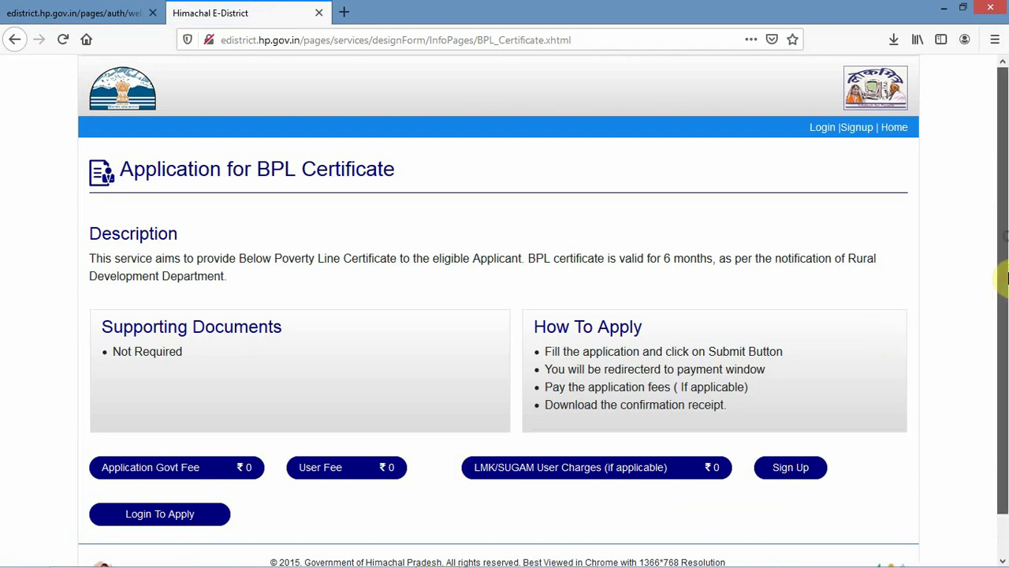
scroll(1006, 308, "down", 1)
scroll(1005, 282, "up", 1)
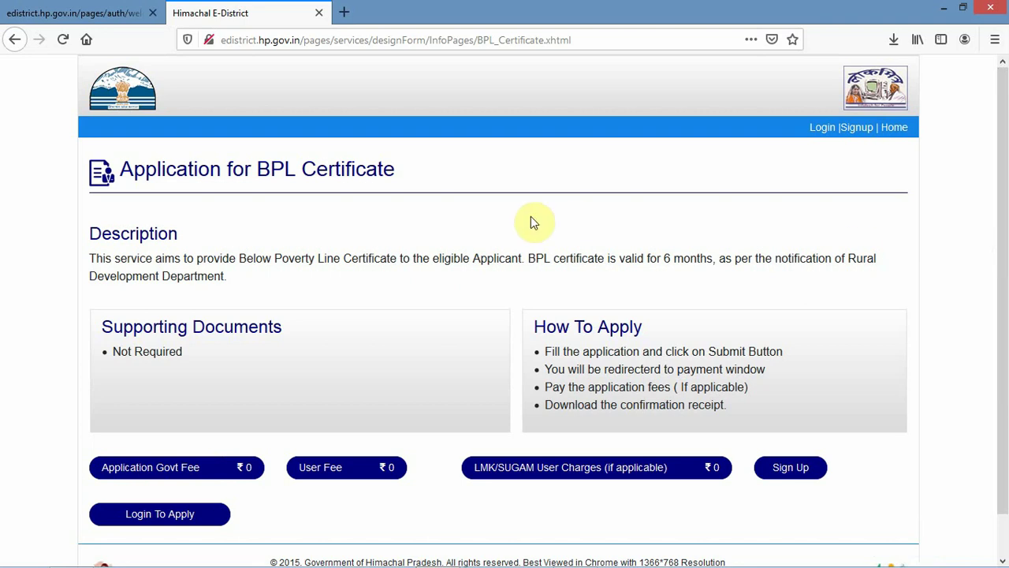
left_click(14, 41)
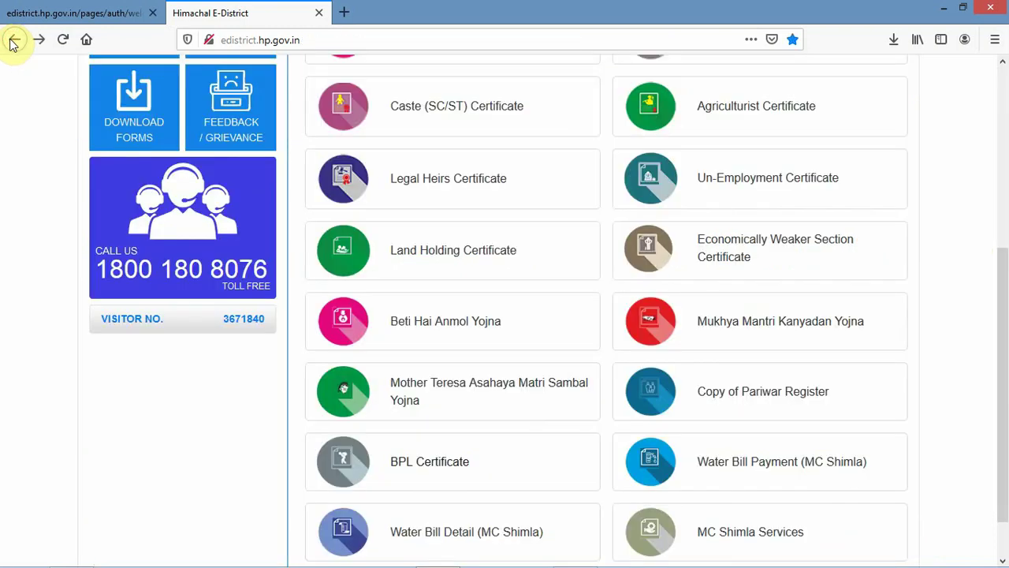
left_click_drag(1006, 333, 1006, 246)
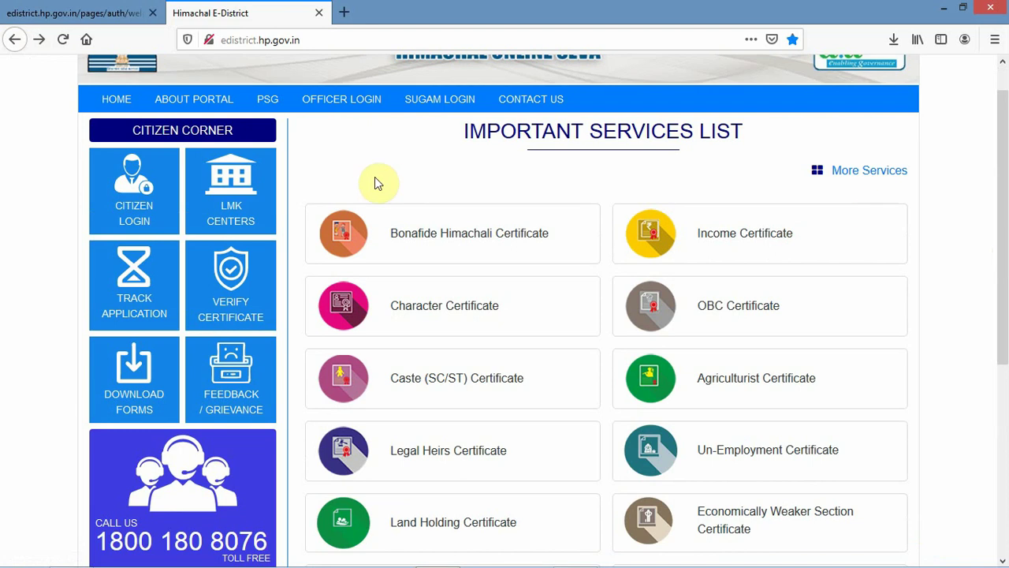
- On Citizen Login, clear the pre-filled User ID and choose Guest / New User
left_click(123, 180)
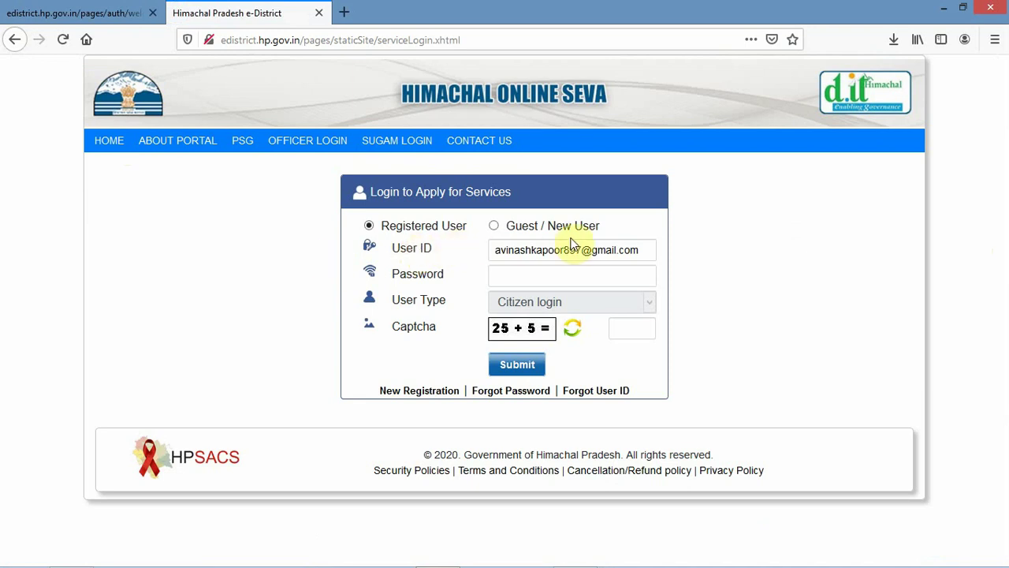
left_click(644, 252)
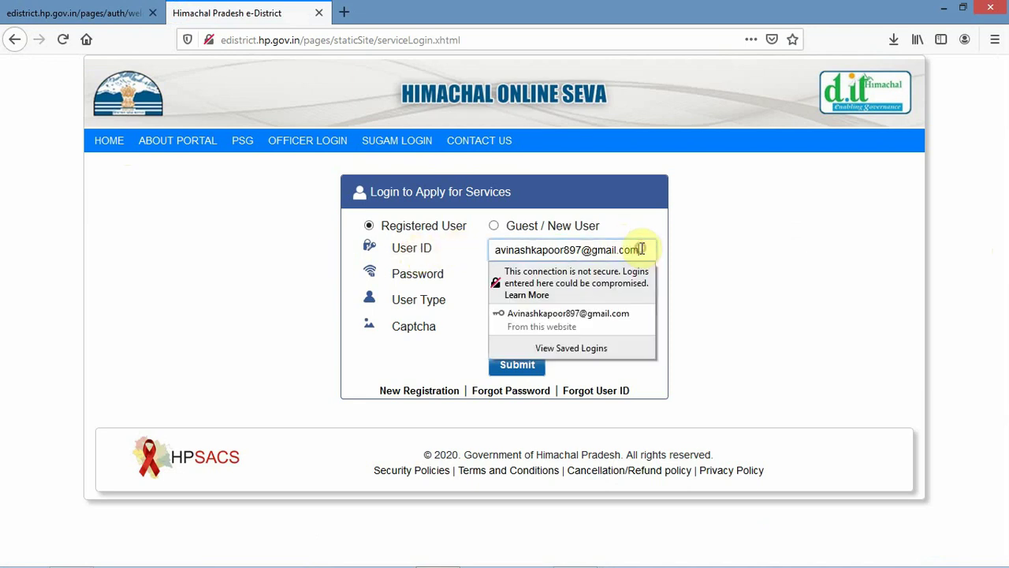
key("BackSpace")
key("BackSpace")
key("BackSpace")
key("BackSpace")
key("BackSpace")
key("BackSpace")
key("BackSpace")
key("BackSpace")
key("BackSpace")
key("BackSpace")
key("BackSpace")
key("BackSpace")
key("BackSpace")
key("BackSpace")
key("BackSpace")
key("BackSpace")
key("BackSpace")
key("BackSpace")
key("BackSpace")
key("BackSpace")
key("BackSpace")
key("BackSpace")
key("BackSpace")
key("BackSpace")
key("BackSpace")
key("BackSpace")
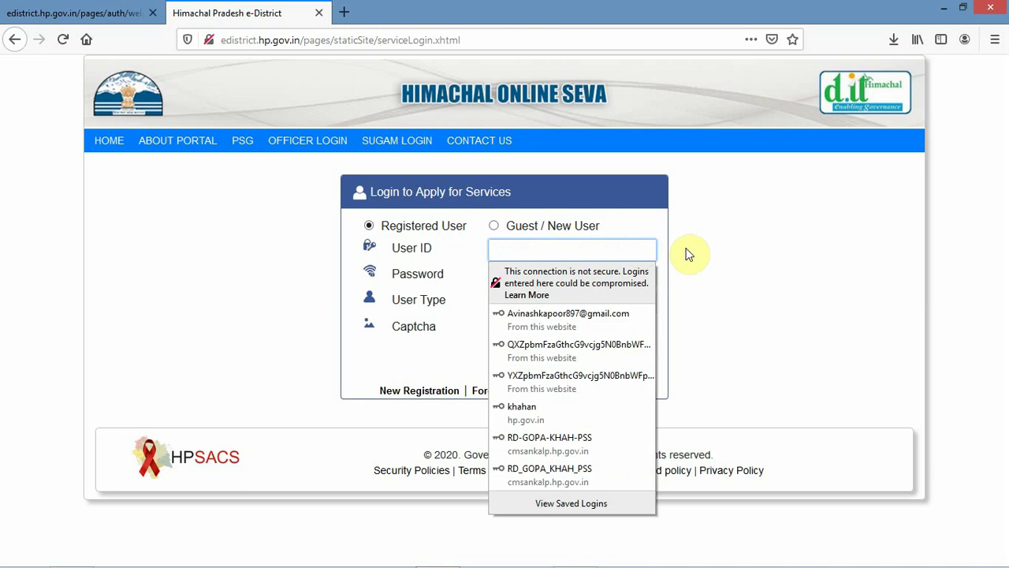
left_click(493, 225)
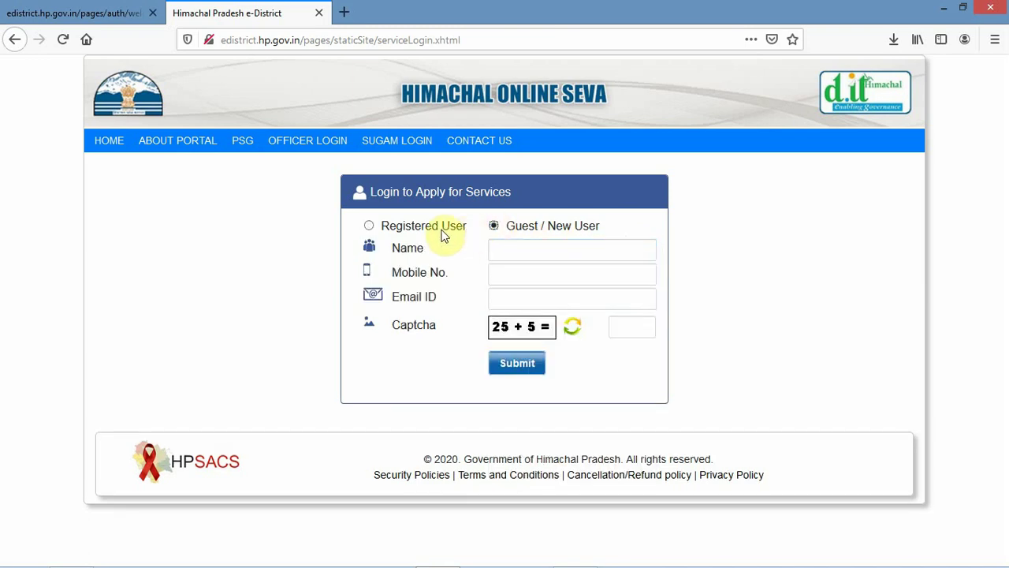
- Enter the applicant's name, mobile number and e-mail, answer the captcha with 30, and submit
left_click(522, 249)
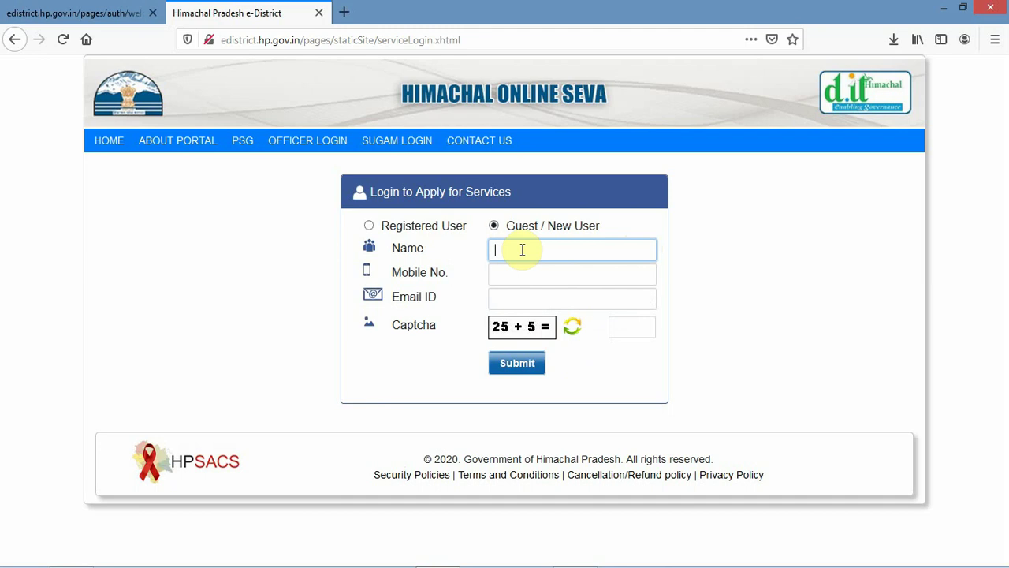
type("Avinash")
left_click(523, 278)
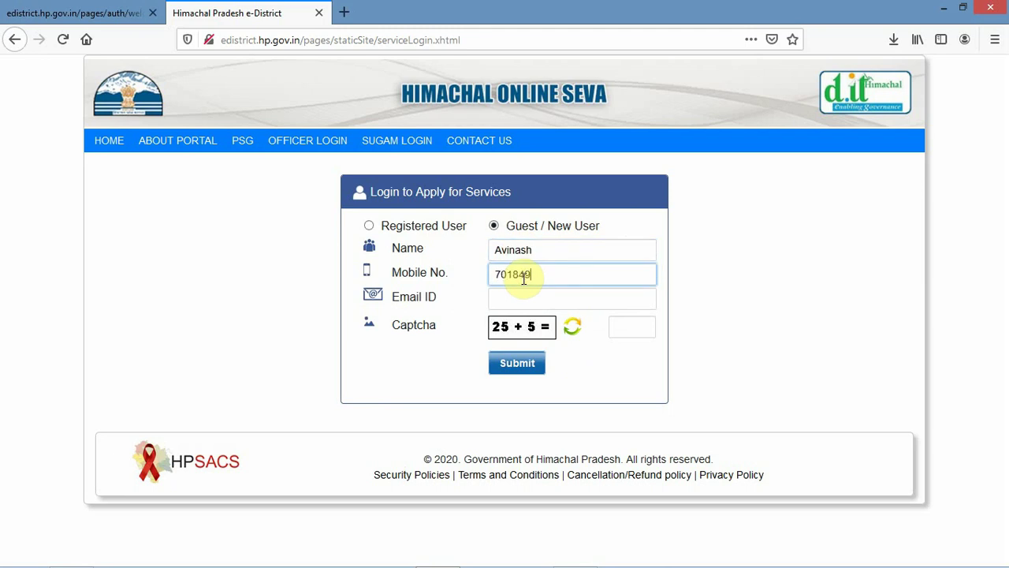
left_click(523, 295)
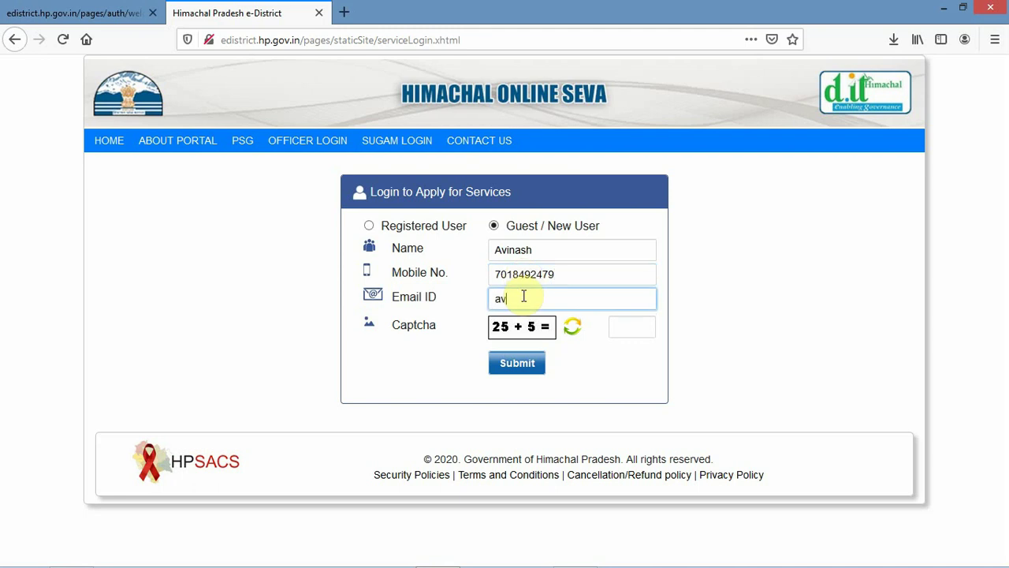
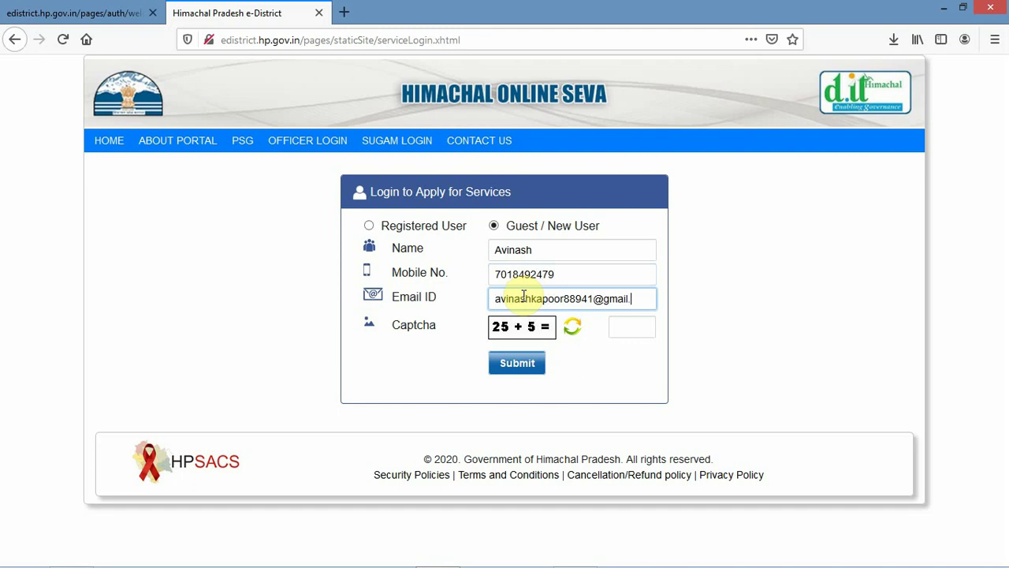
left_click(623, 322)
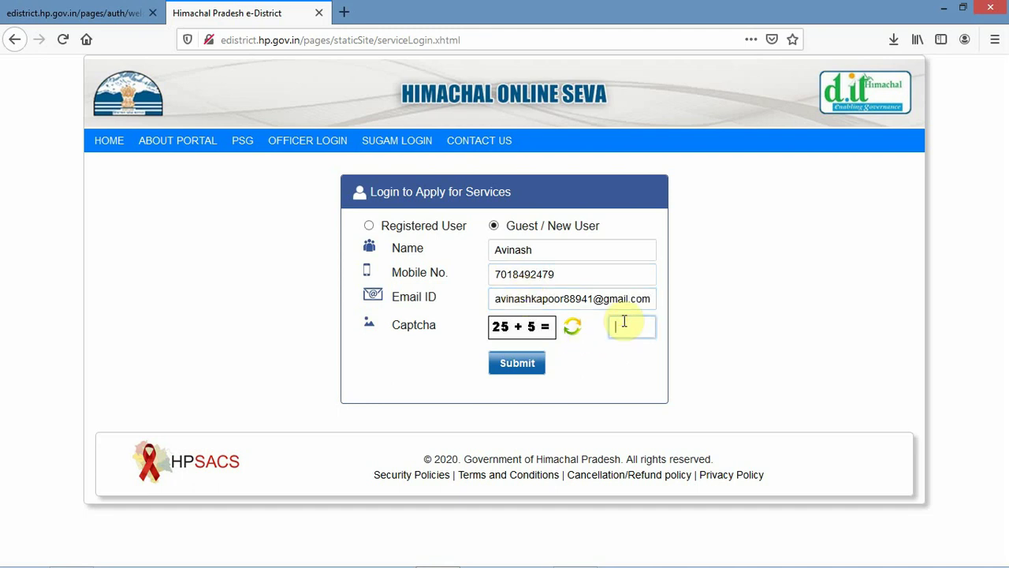
type("30")
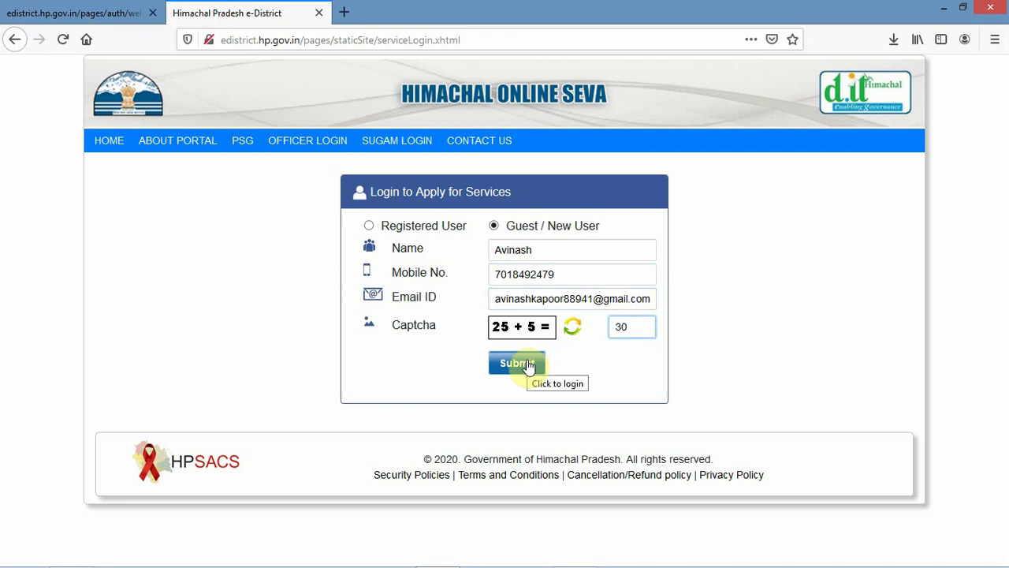
left_click(528, 364)
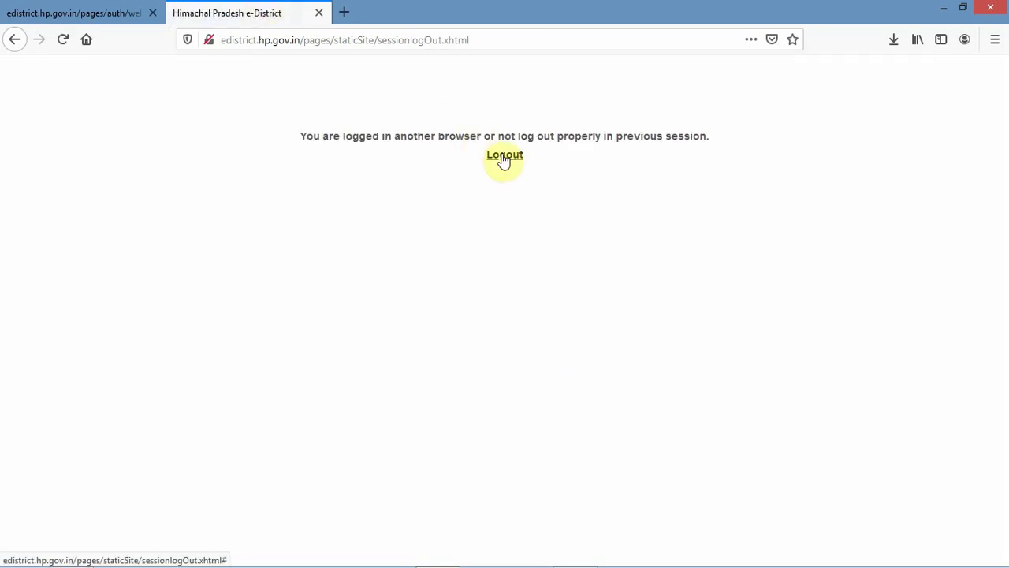
- Back on the first e-District tab, show Apply For New Service and its department-wise list
left_click(106, 8)
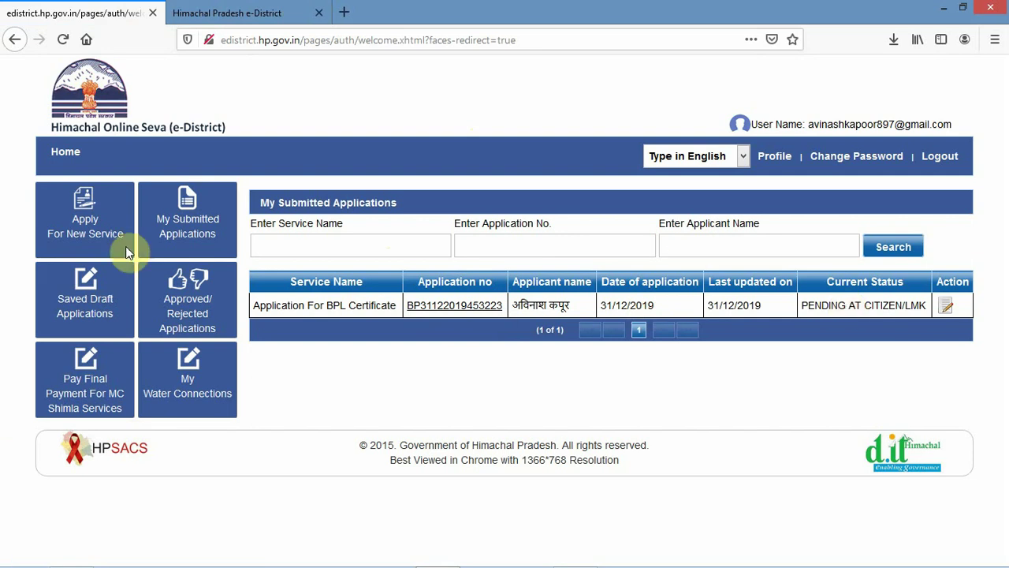
left_click(85, 227)
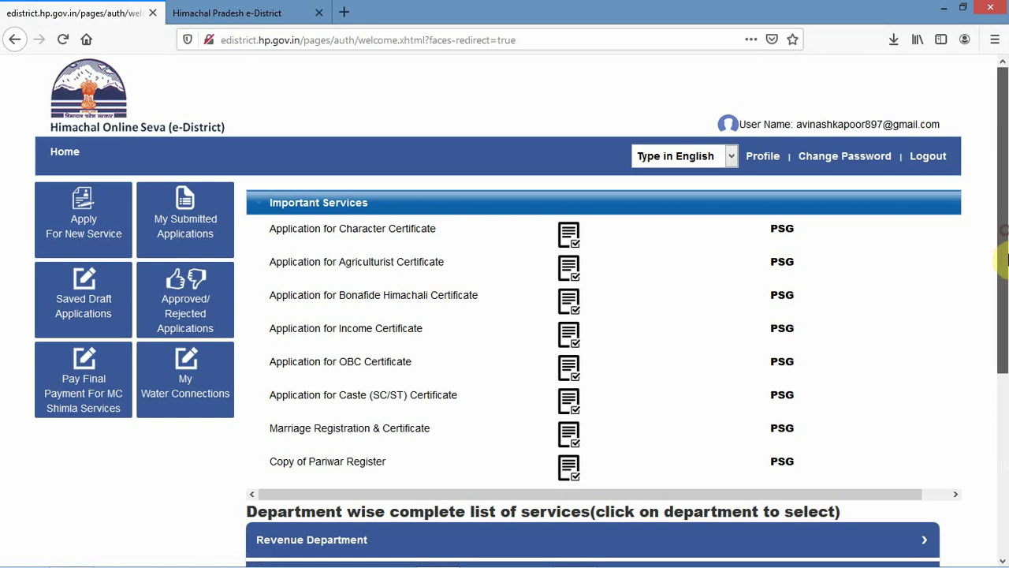
left_click_drag(1006, 227, 1007, 428)
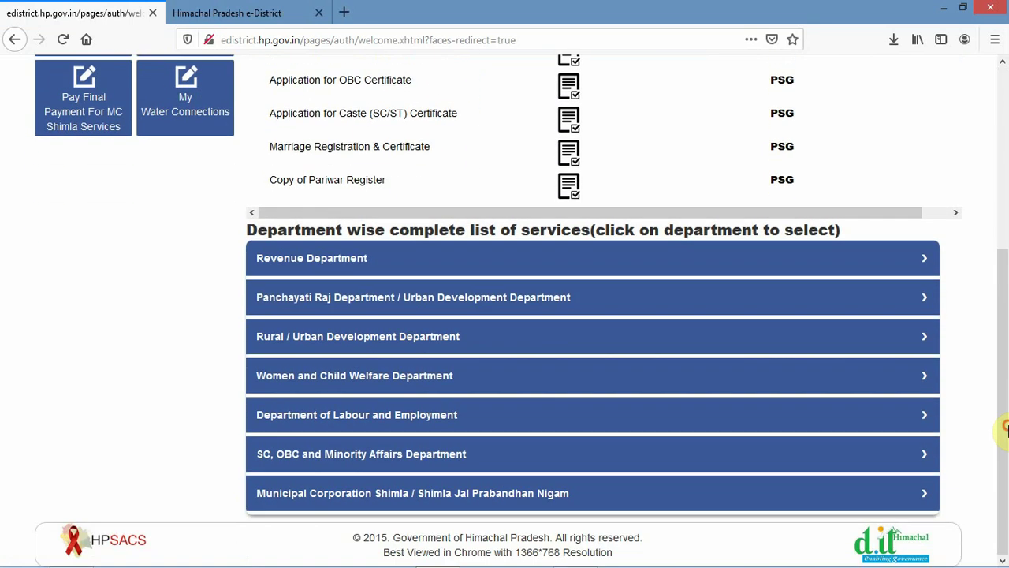
- Expand the Revenue Department and Panchayati Raj / Urban Development Department service lists
left_click(927, 261)
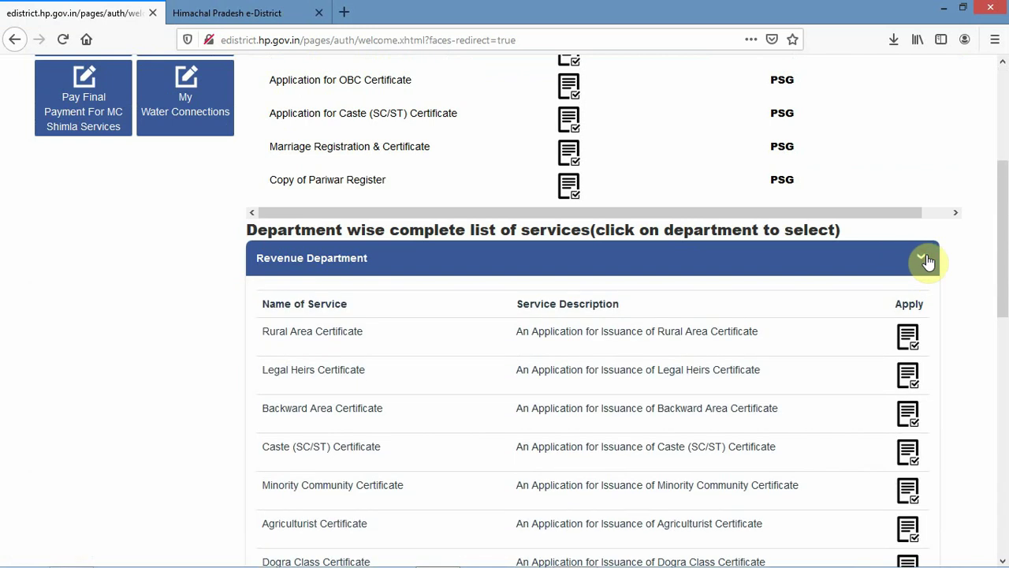
left_click_drag(1006, 293, 1005, 486)
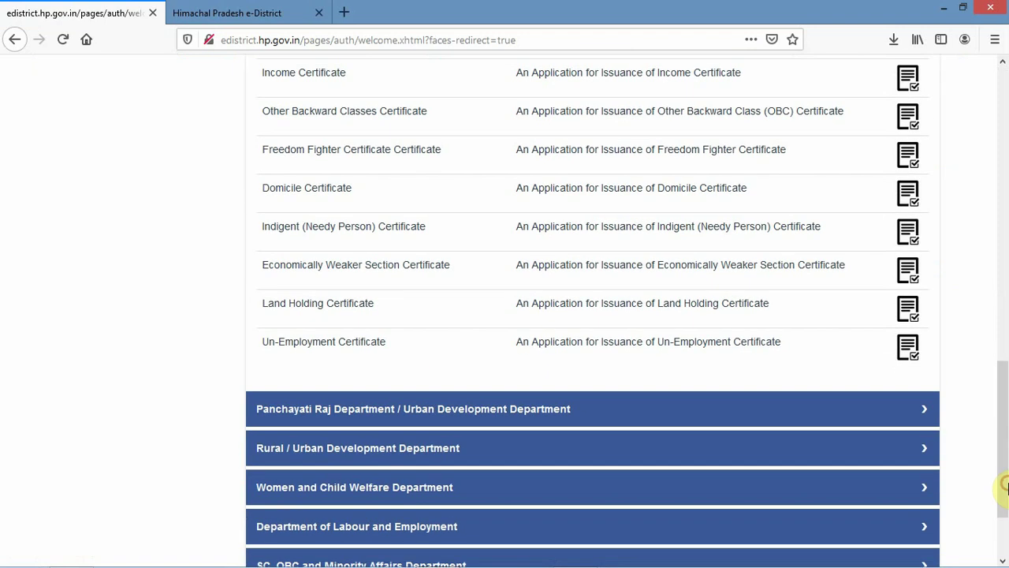
left_click(801, 415)
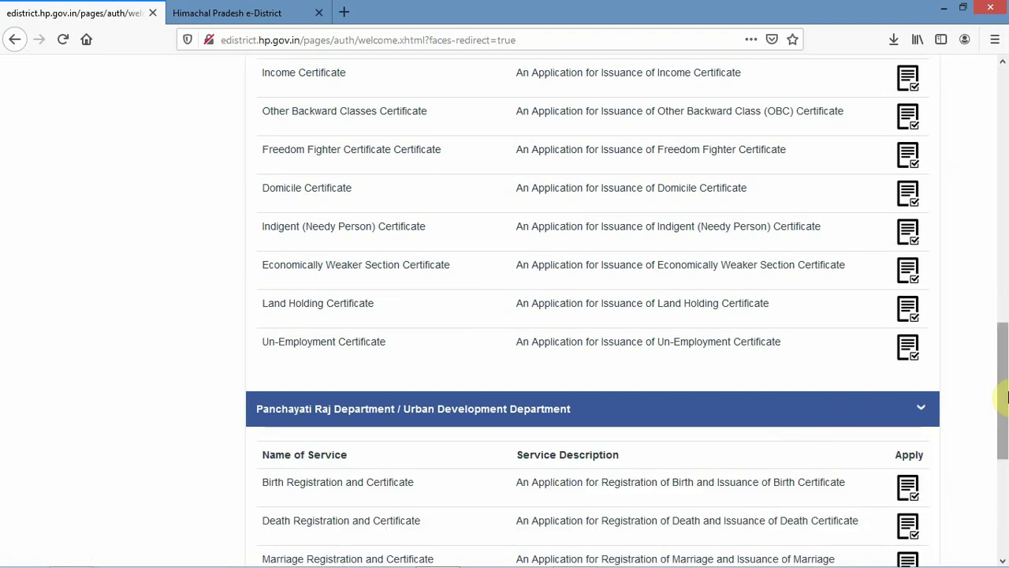
left_click_drag(1007, 376, 1004, 408)
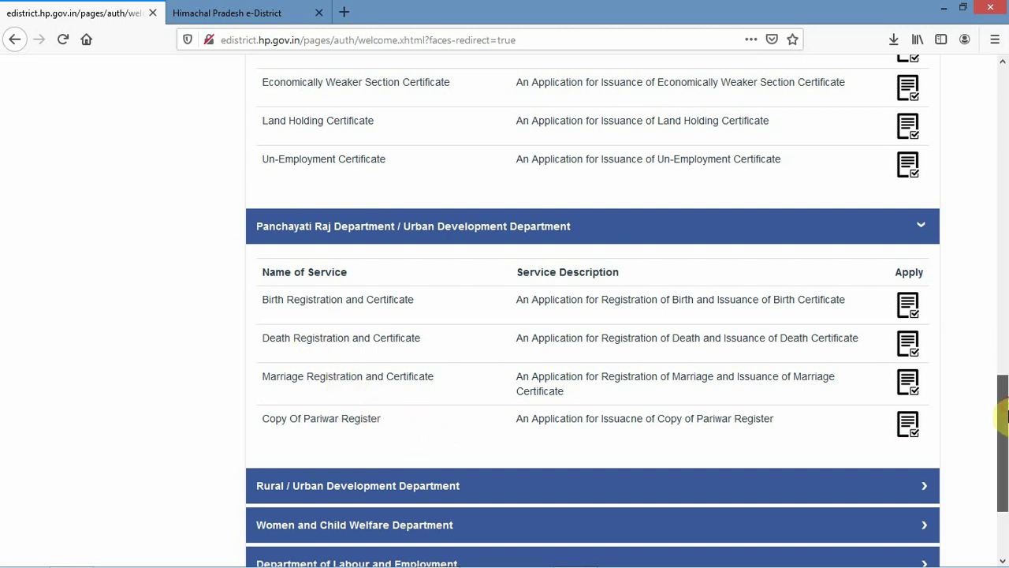
scroll(1005, 410, "down", 3)
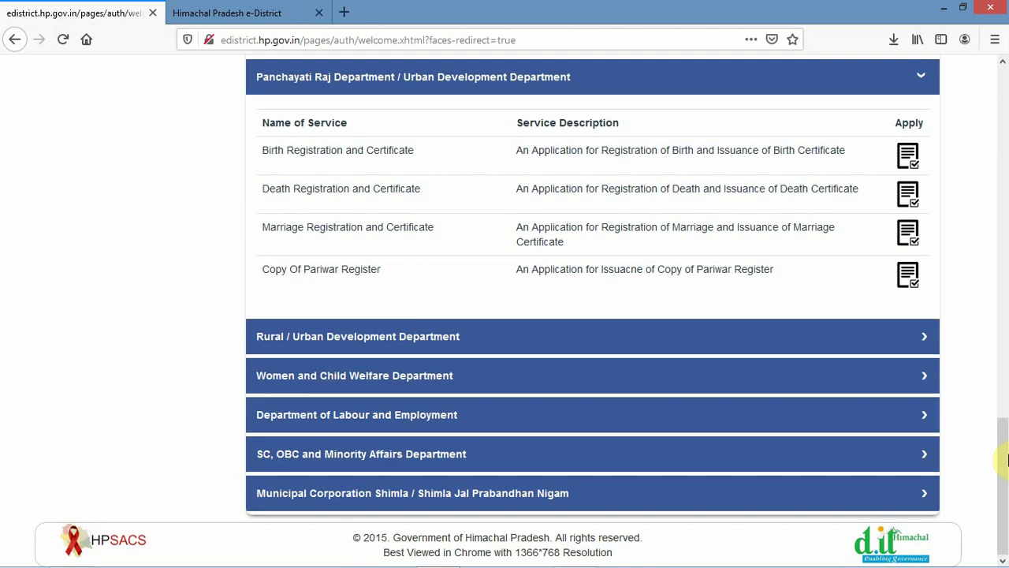
- Expand the Rural / Urban Development and Women and Child Welfare Department service lists
left_click(449, 337)
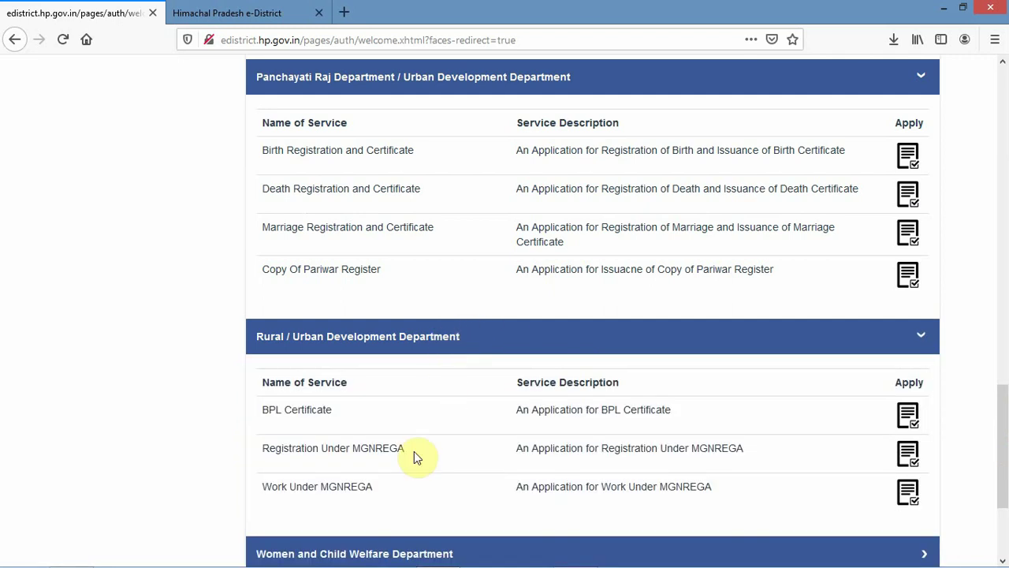
left_click_drag(1005, 430, 1005, 504)
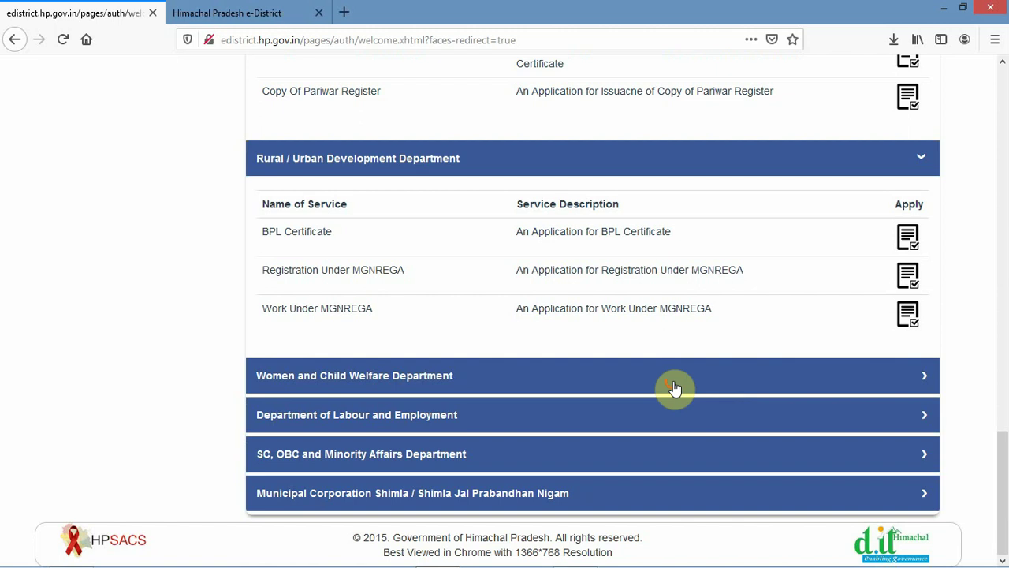
left_click(674, 386)
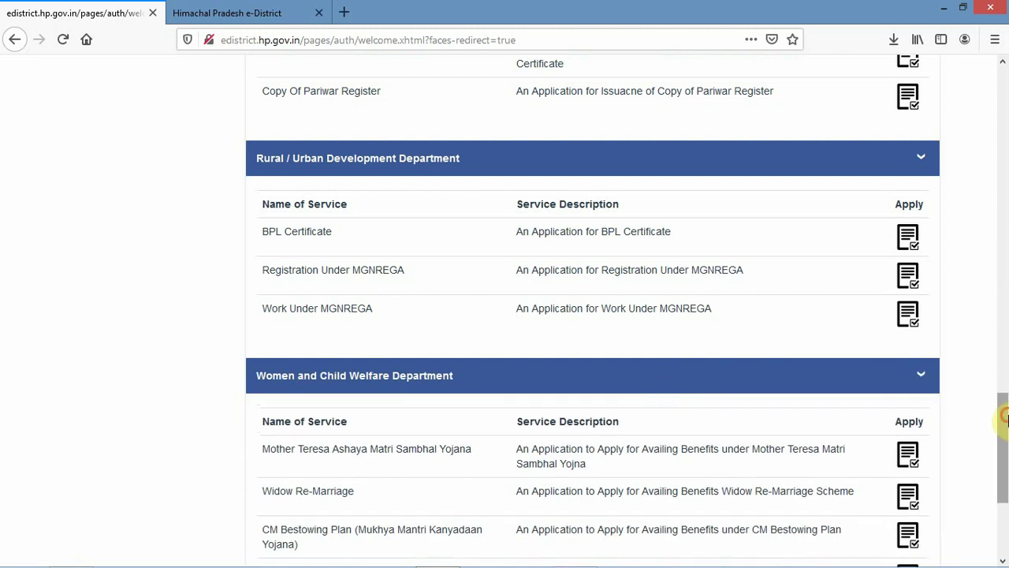
left_click_drag(1004, 418, 1001, 448)
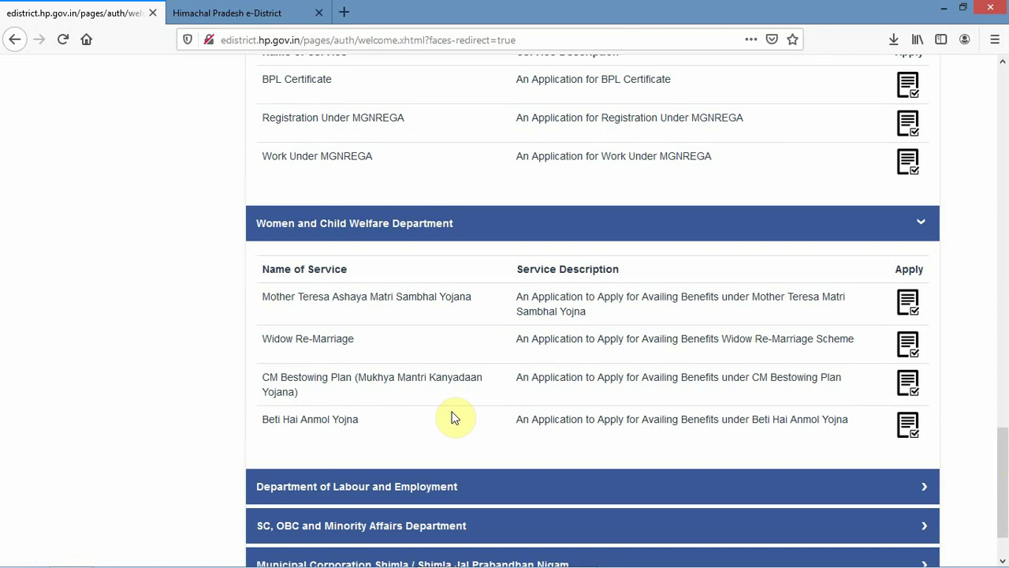
scroll(1003, 513, "down", 2)
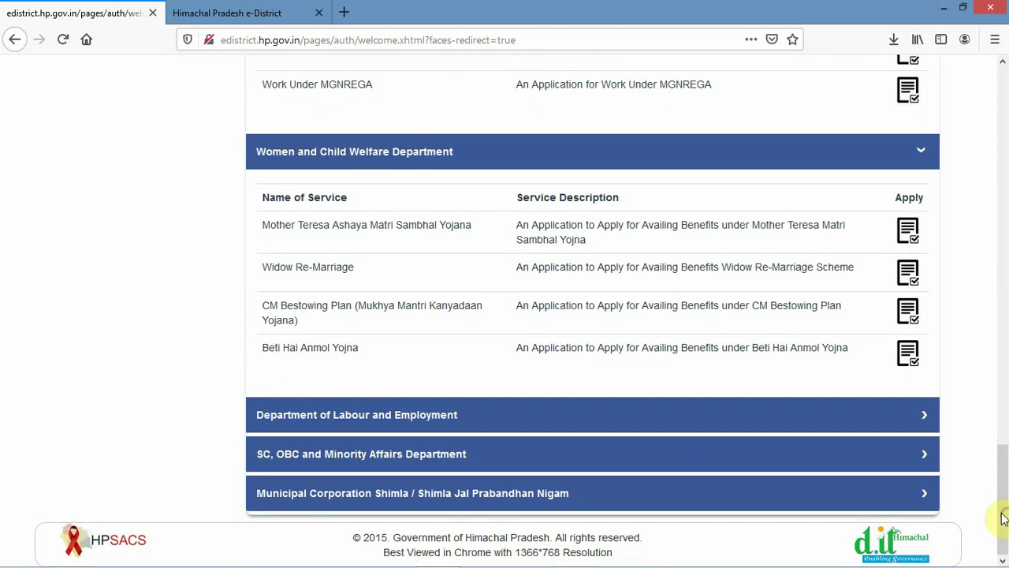
- Expand Labour and Employment, SC/OBC/Minority Affairs and Municipal Corporation Shimla lists, then scroll up
left_click(603, 424)
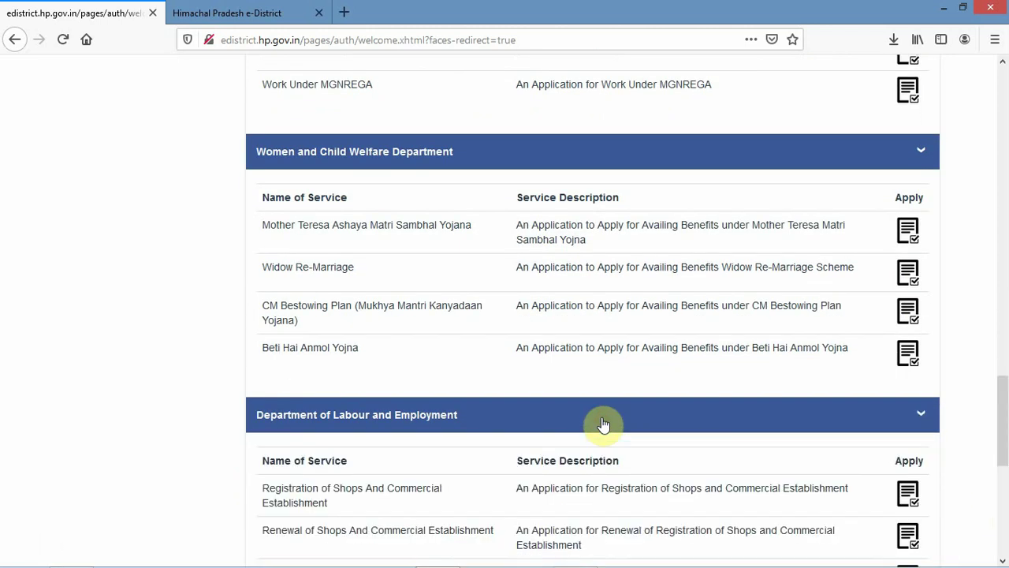
left_click_drag(1005, 430, 1007, 500)
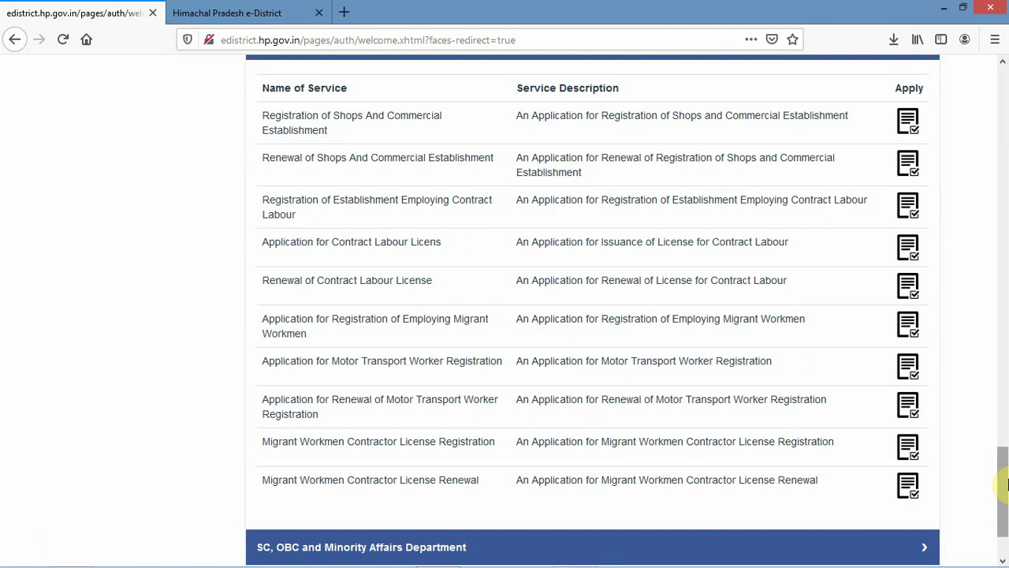
left_click_drag(1007, 482, 1007, 499)
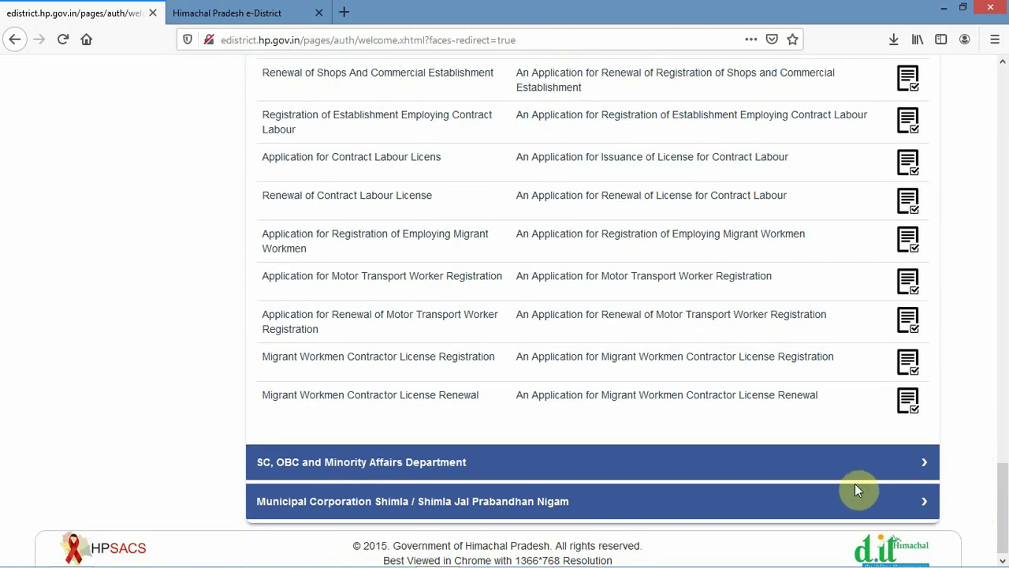
left_click(796, 466)
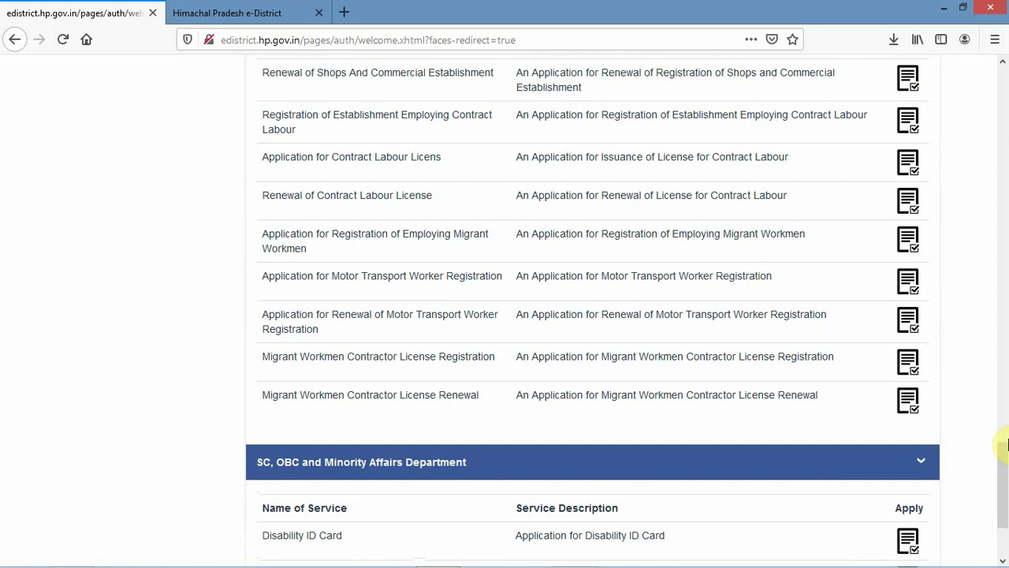
left_click_drag(1003, 446, 1007, 479)
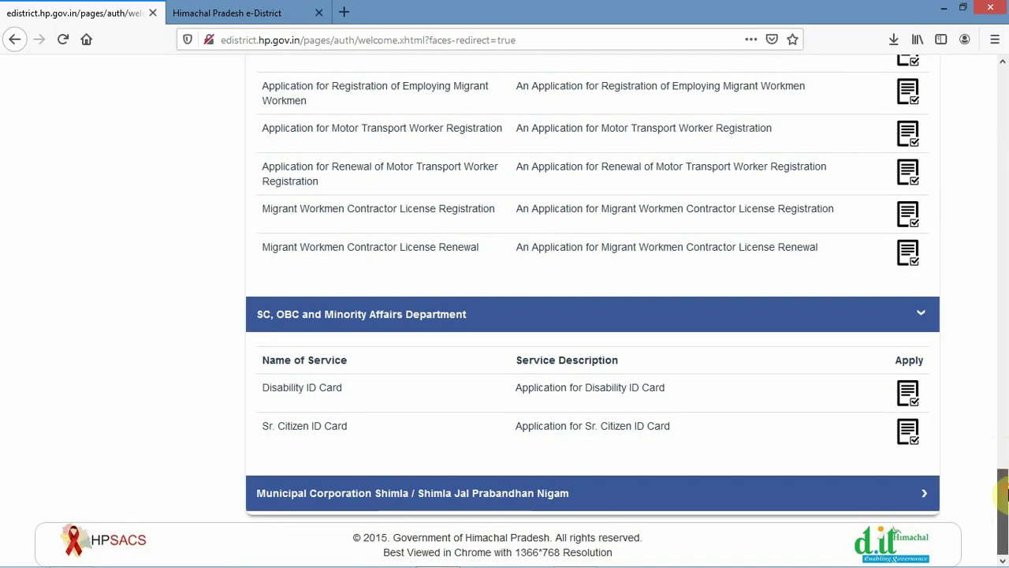
left_click(872, 493)
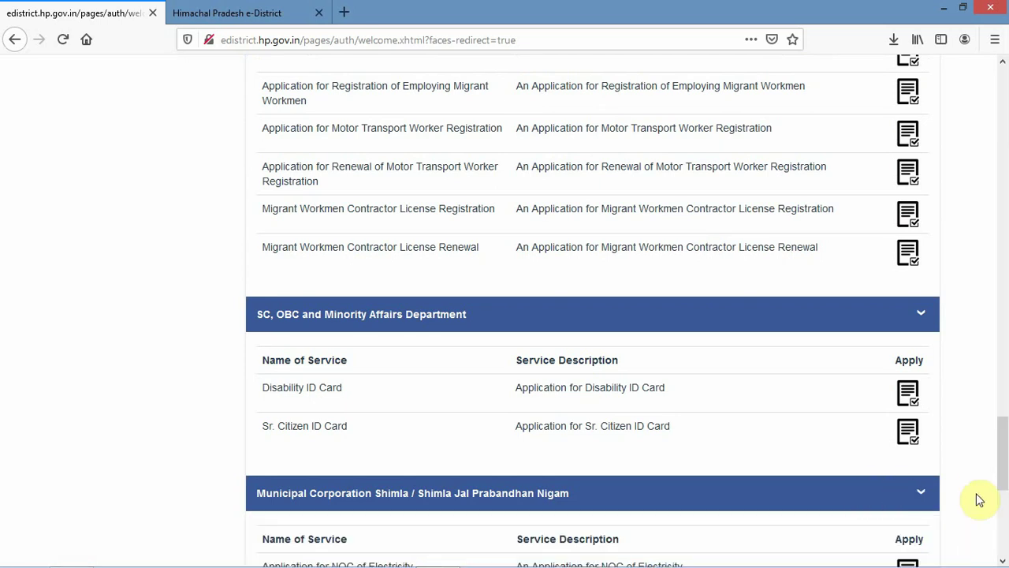
left_click_drag(1005, 443, 1001, 93)
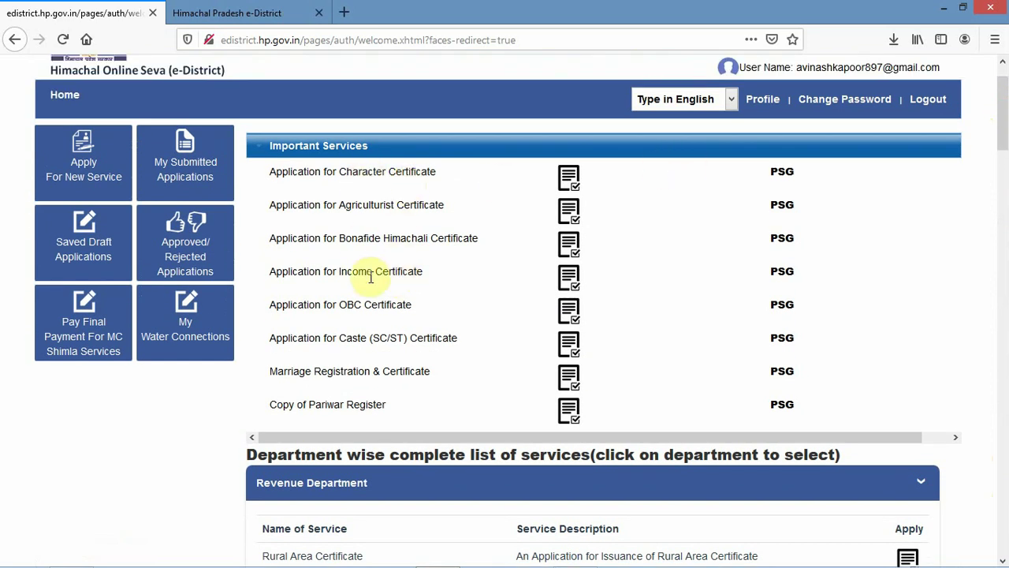
- Apply for 'Application for Bonafide Himachali Certificate' and view its Bonafide Dashboard
left_click(570, 249)
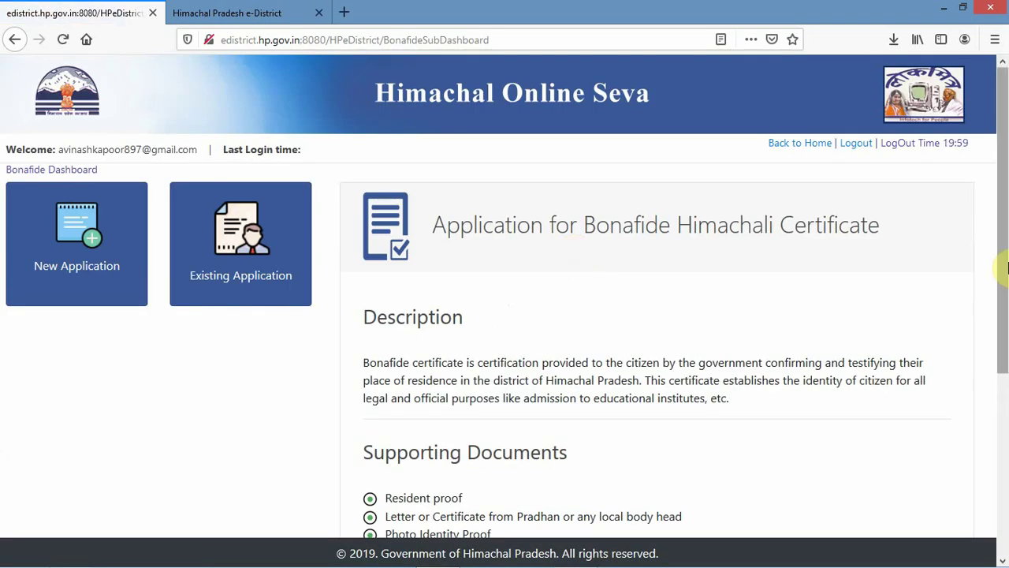
mouse_move(1007, 268)
left_mouse_down()
mouse_move(1007, 453)
mouse_move(1002, 282)
left_mouse_up()
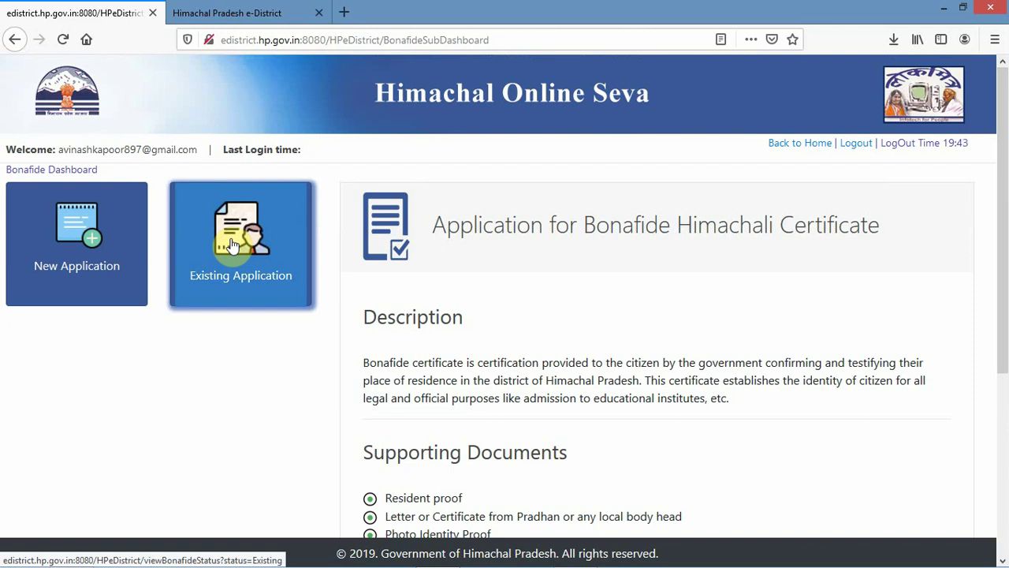
- Start a new application with 'permanent home in Himachal Pradesh' and land owner 'Self', then continue
left_click(71, 241)
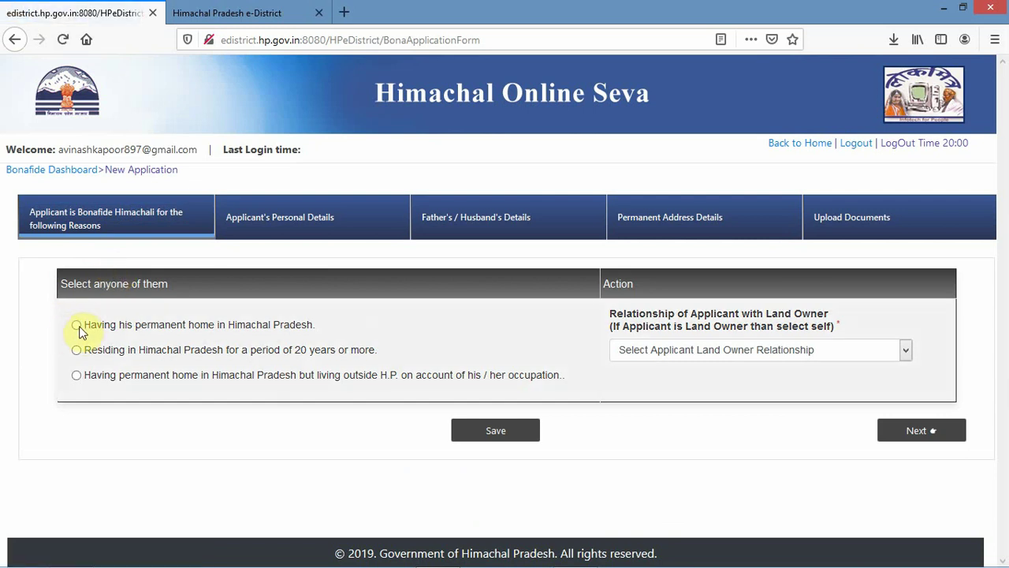
left_click(76, 325)
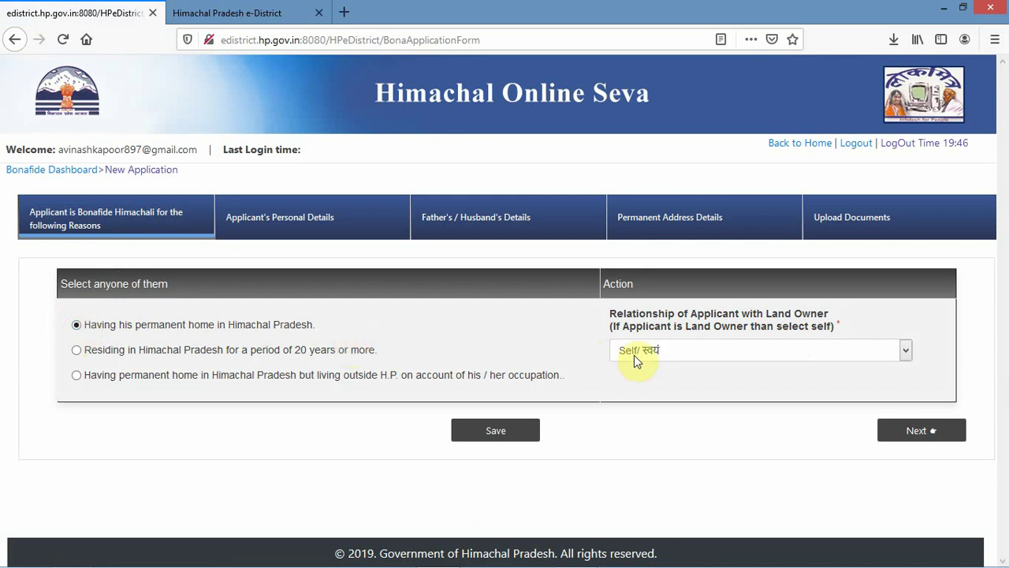
left_click(676, 356)
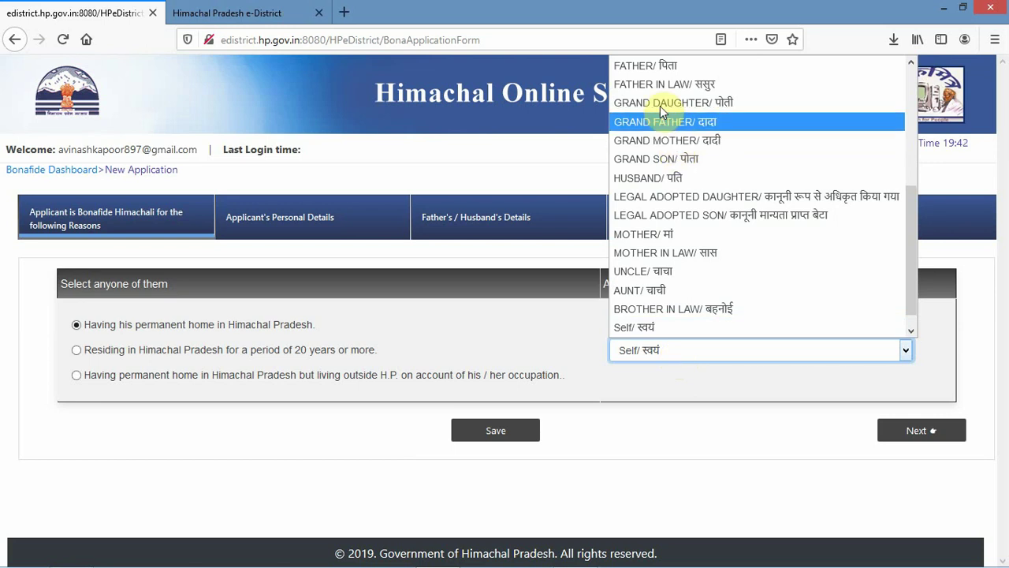
left_click(694, 351)
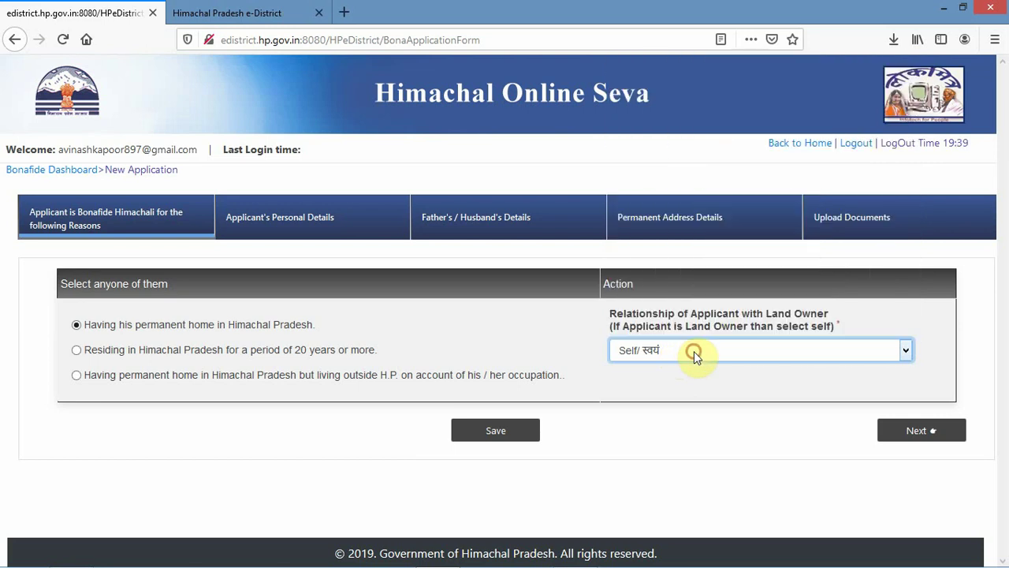
left_click(907, 436)
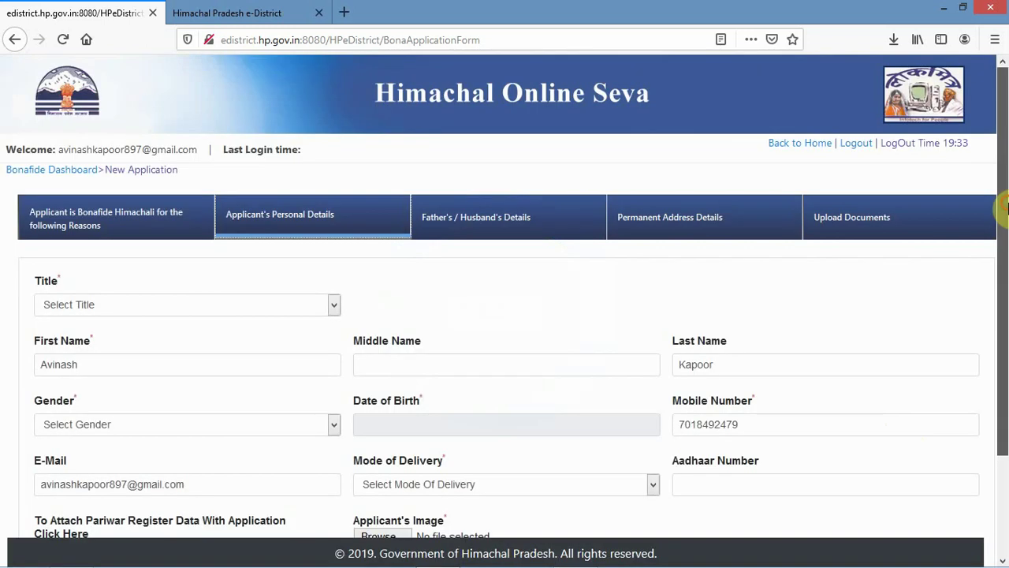
- Set the applicant's title to Mr. and the mode of delivery to Online
left_click_drag(1006, 207, 1006, 288)
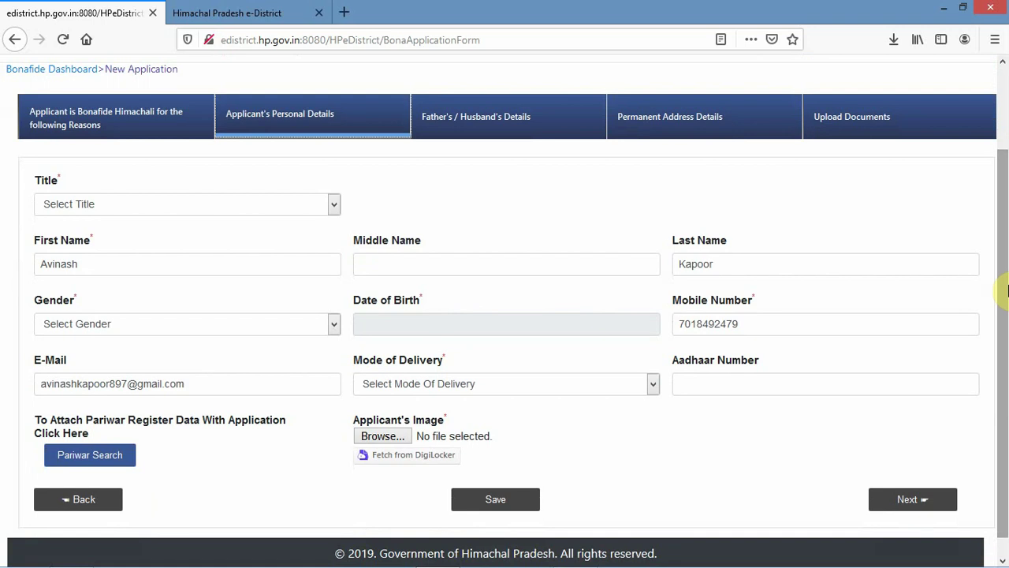
left_click(199, 207)
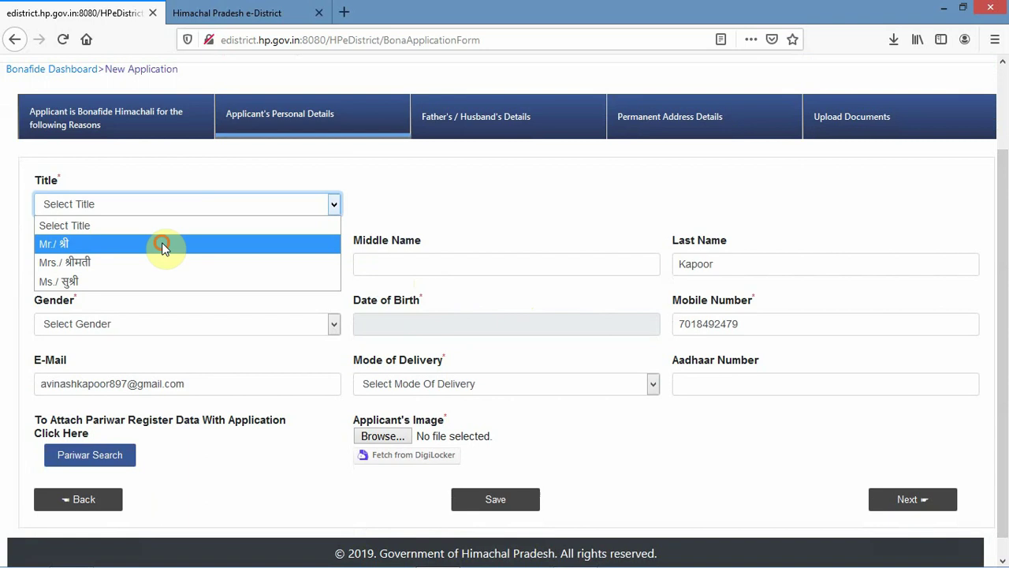
left_click(161, 247)
left_click(442, 383)
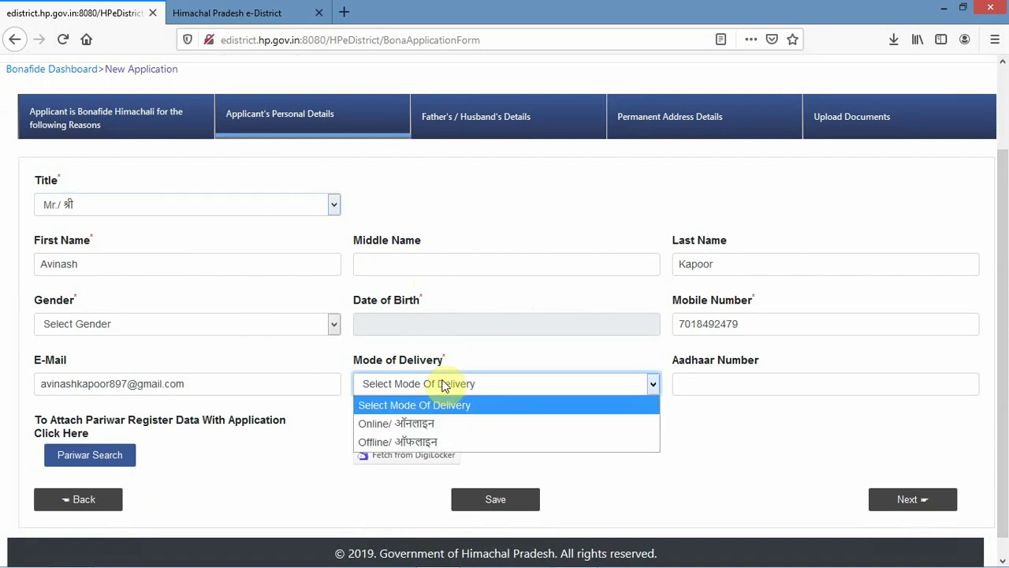
left_click(425, 430)
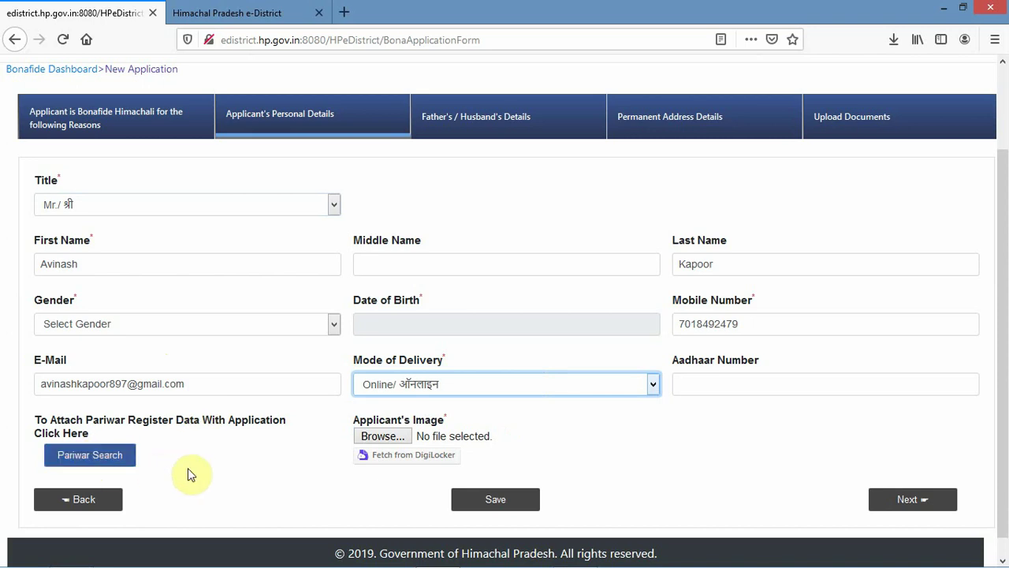
left_click(89, 457)
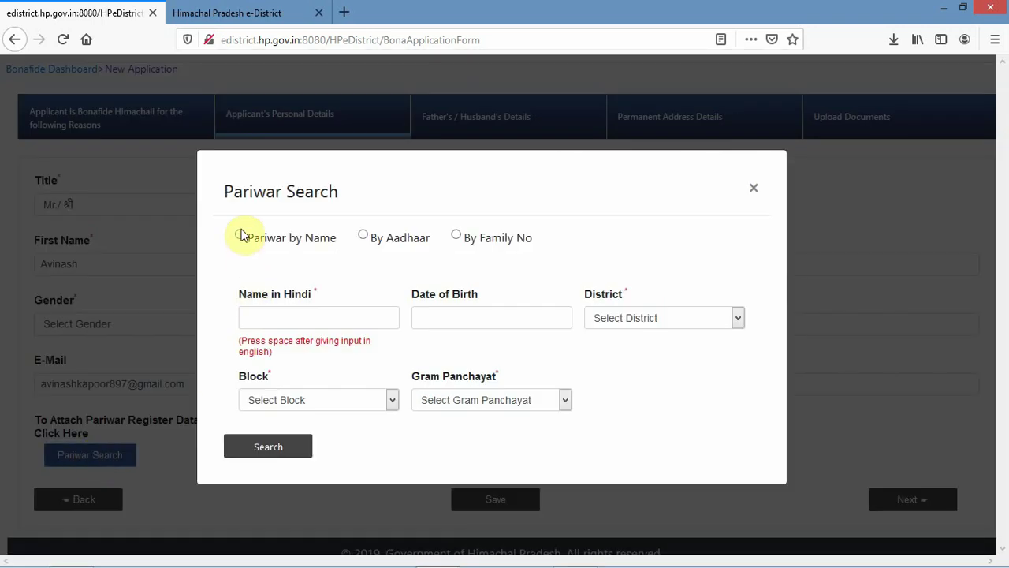
left_click(241, 234)
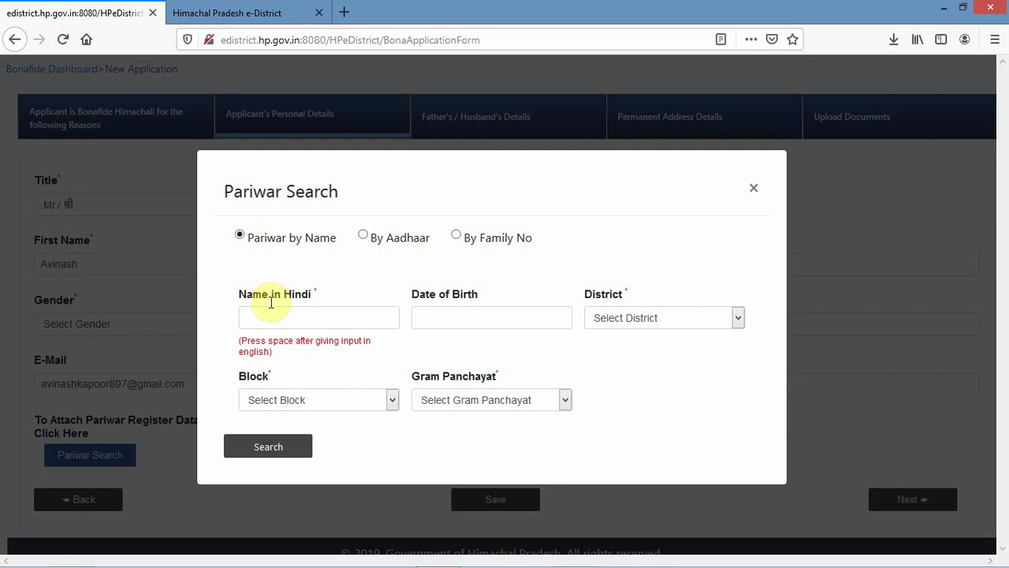
left_click(290, 318)
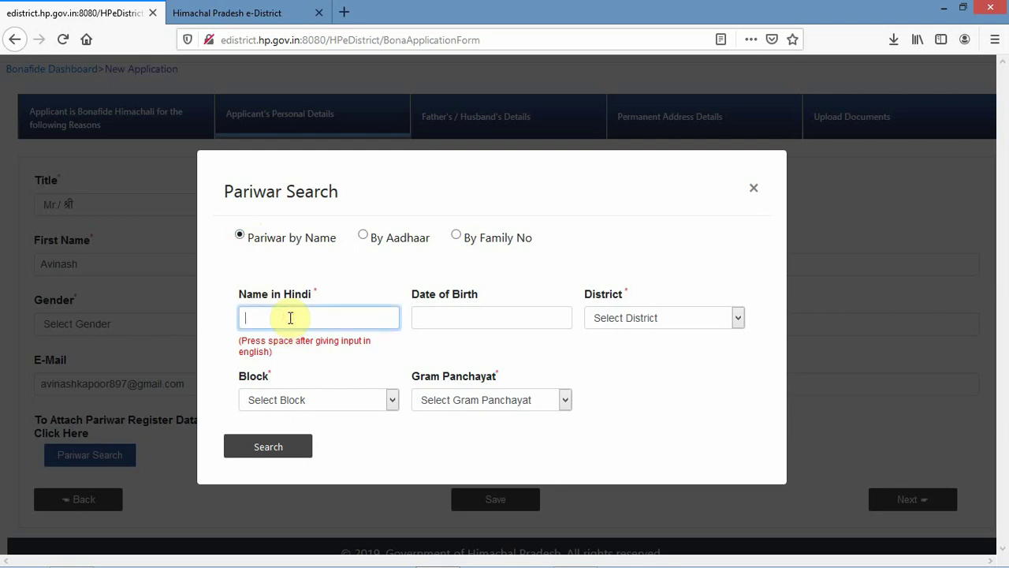
left_click(459, 322)
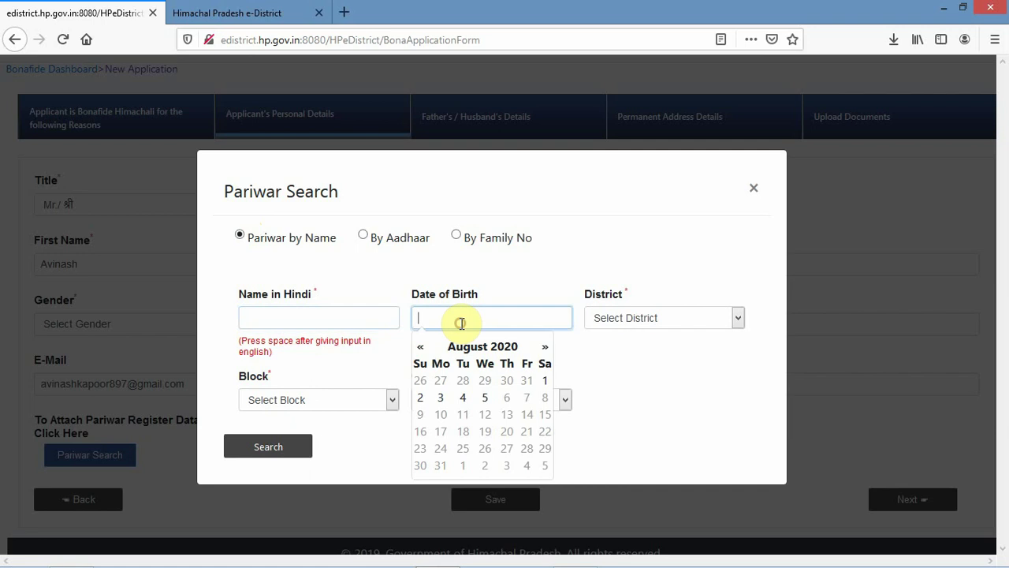
left_click(619, 320)
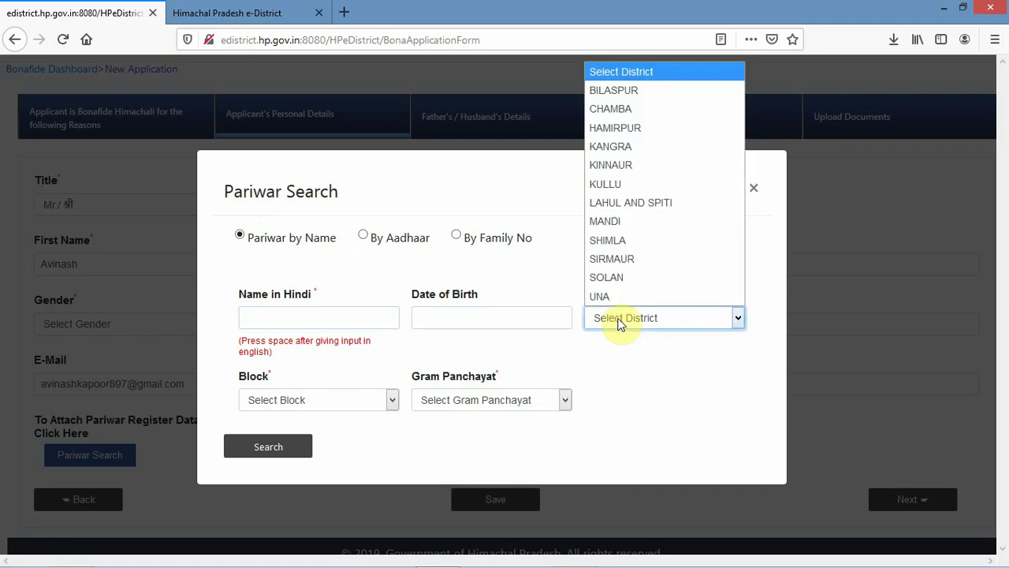
left_click(619, 323)
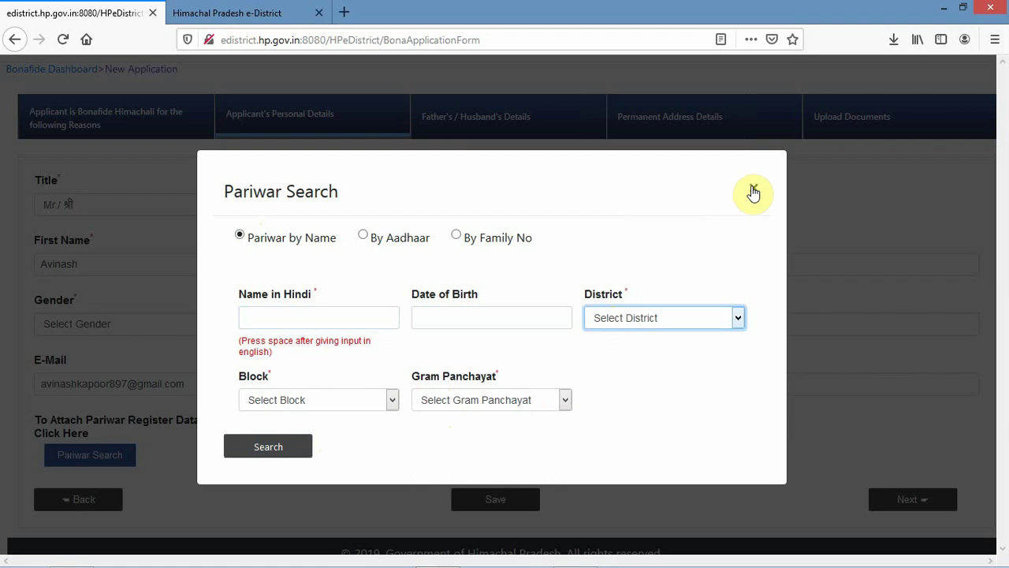
left_click(753, 191)
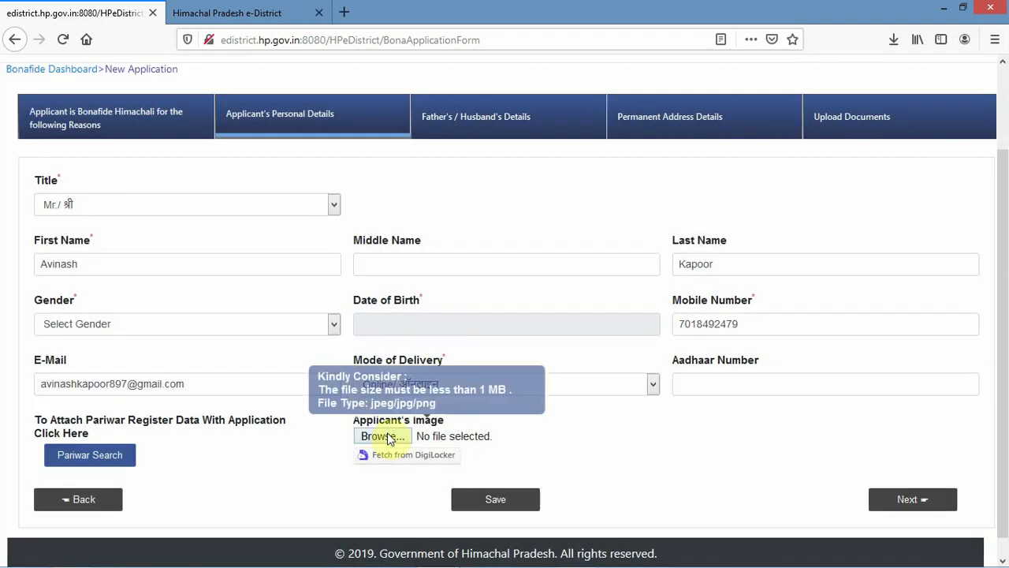
- Attach IMG_20191231_172643(1).jpg from the Desktop as the Applicant's Image
left_click(385, 436)
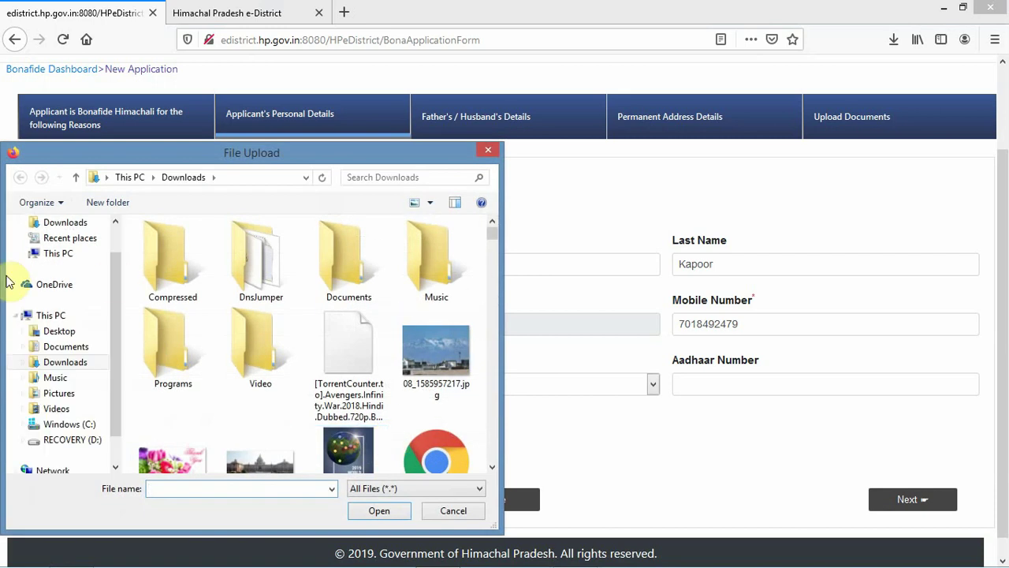
left_click(57, 330)
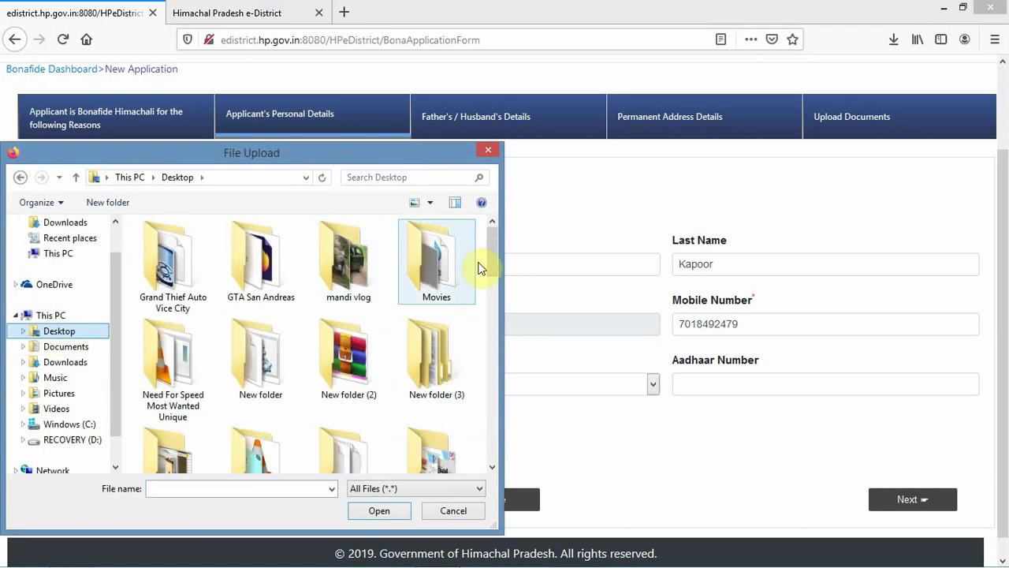
left_click_drag(491, 259, 492, 411)
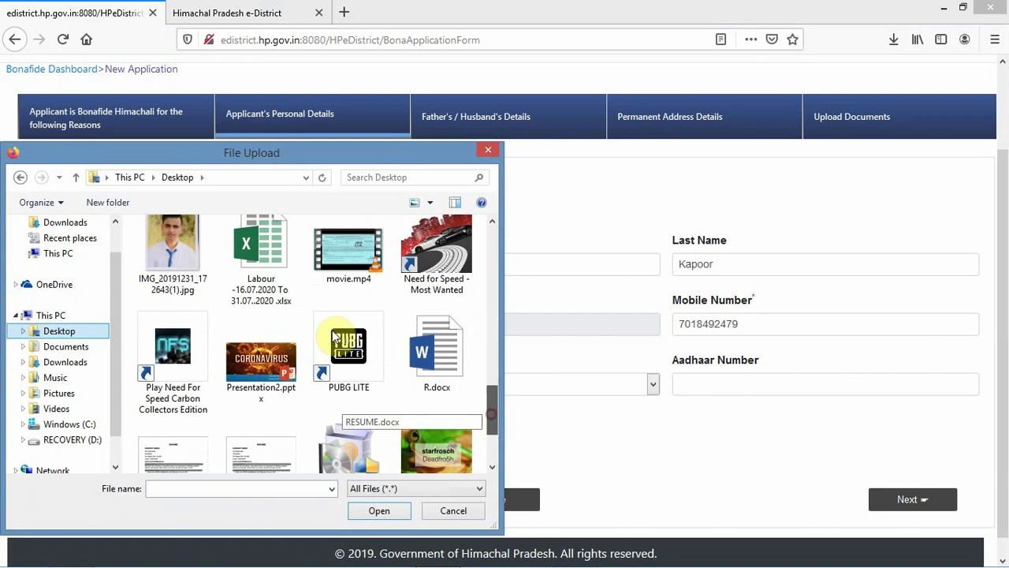
left_click(173, 248)
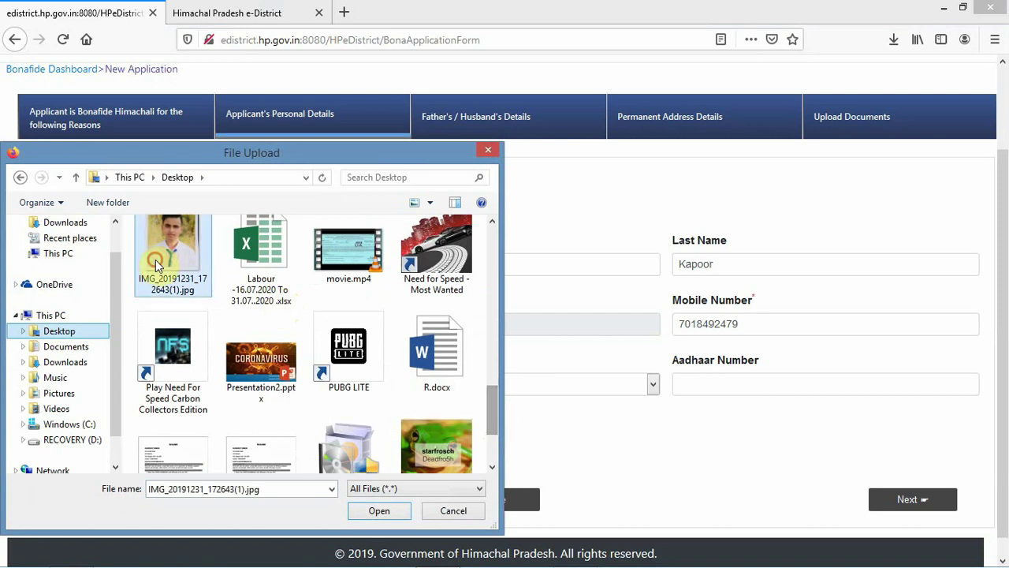
left_click(386, 513)
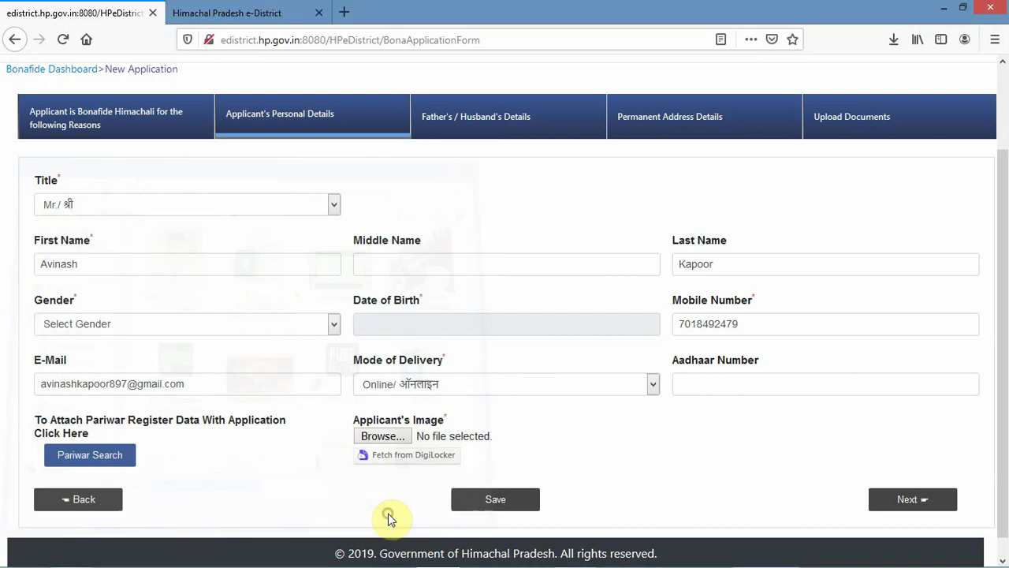
- Set the applicant's gender to Male after the missing-gender warning
left_click(914, 509)
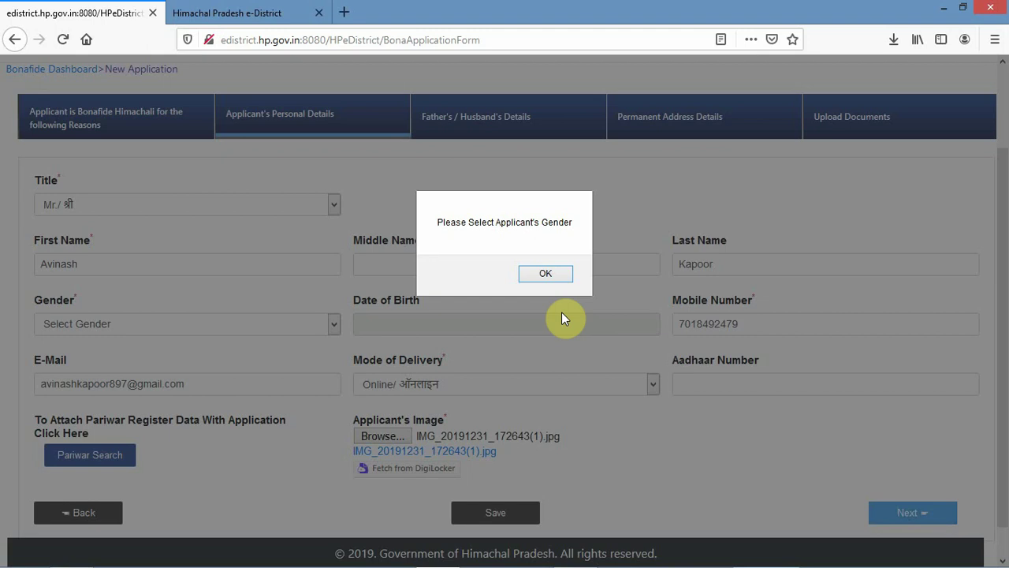
left_click(541, 276)
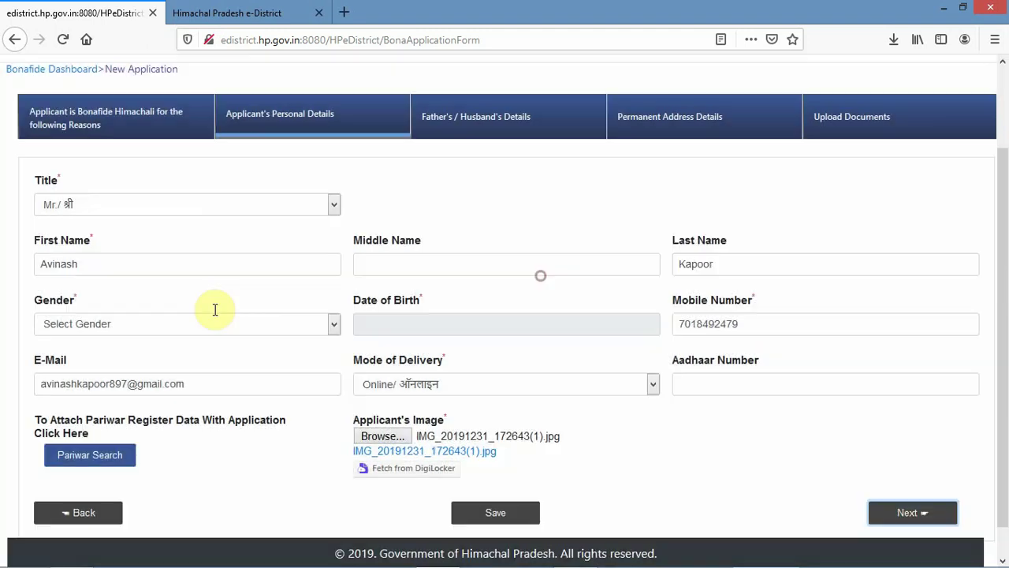
left_click(177, 324)
left_click(109, 363)
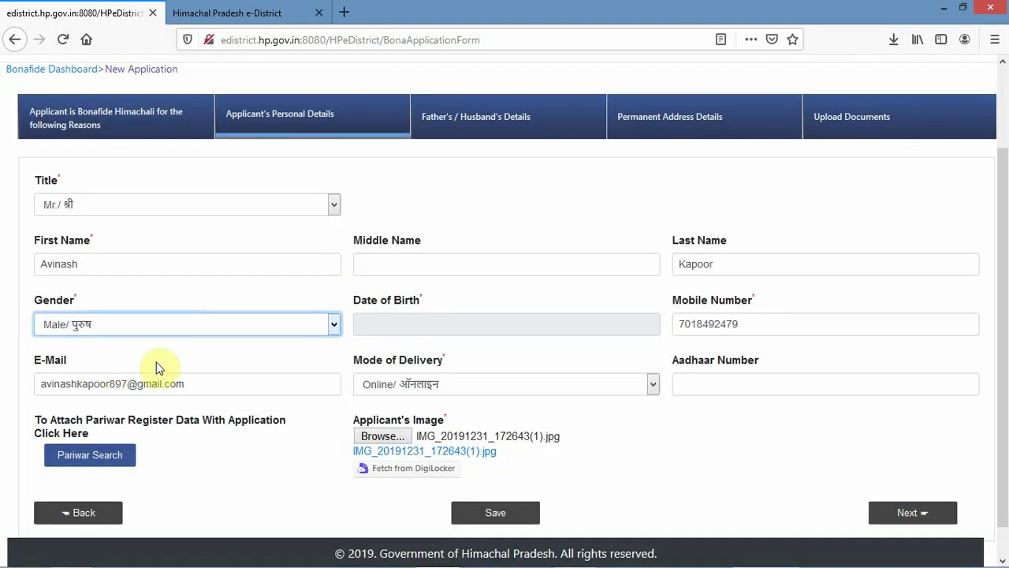
left_click(93, 236)
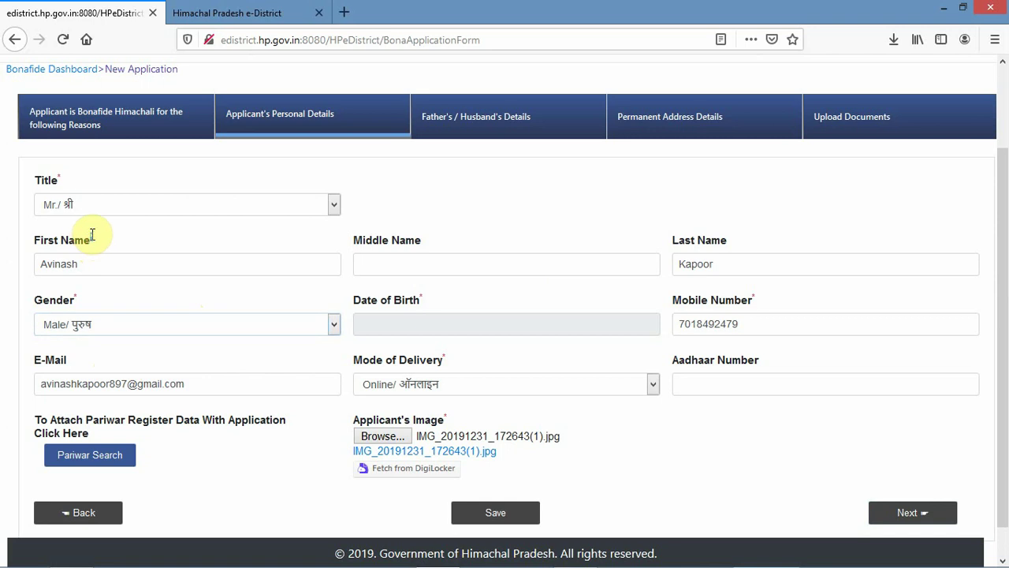
left_click(109, 236)
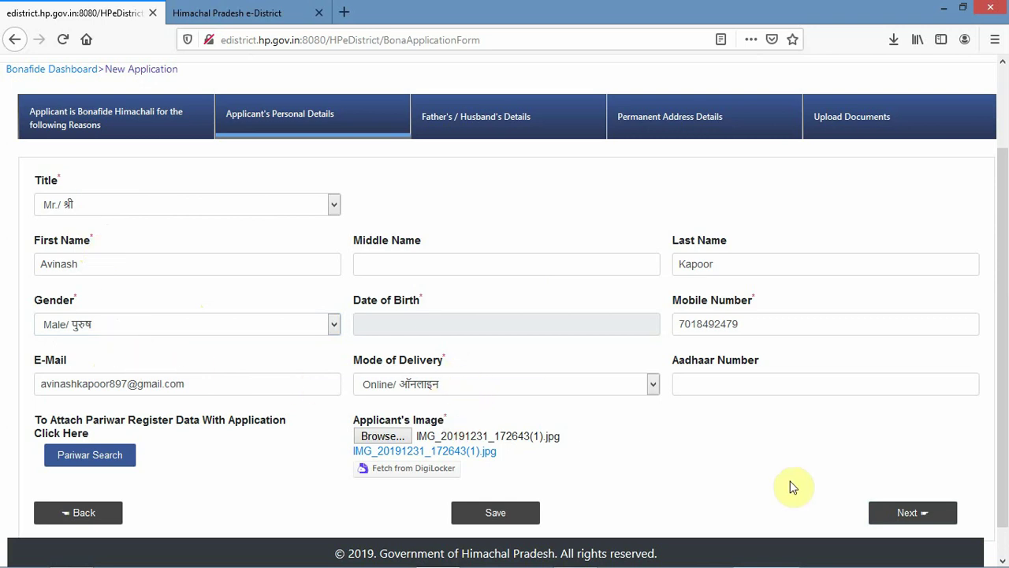
left_click(911, 512)
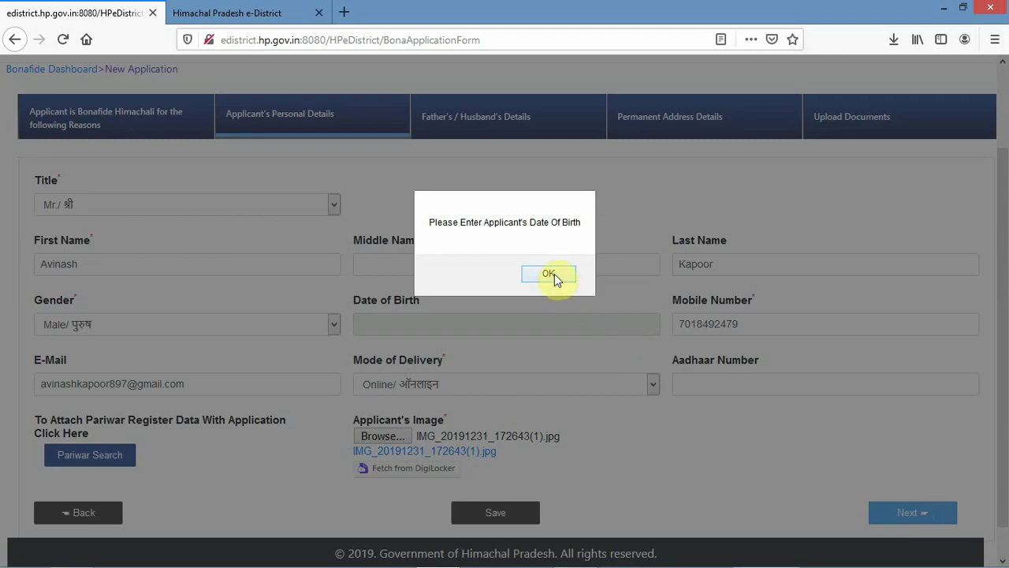
left_click(549, 274)
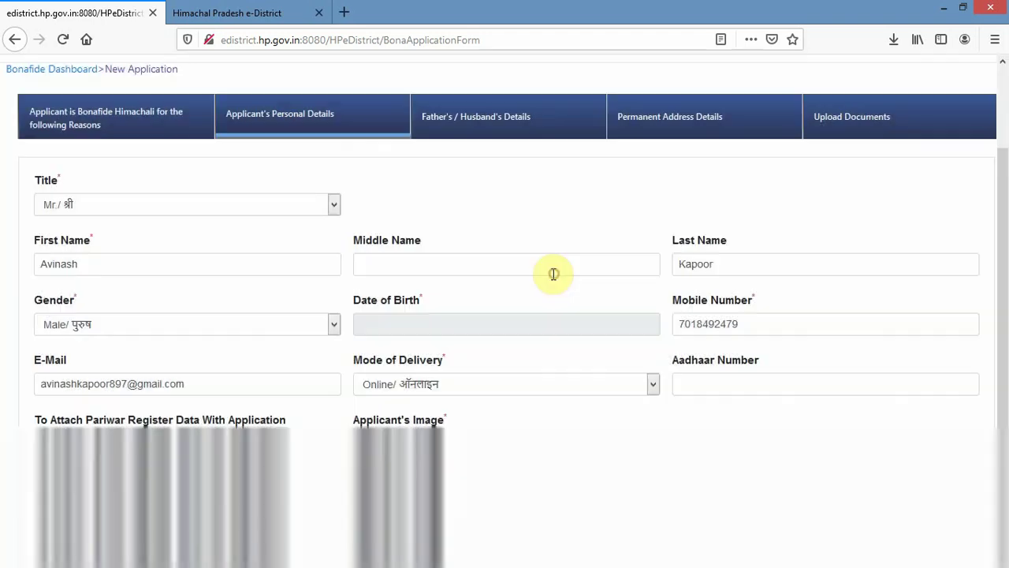
left_click(514, 322)
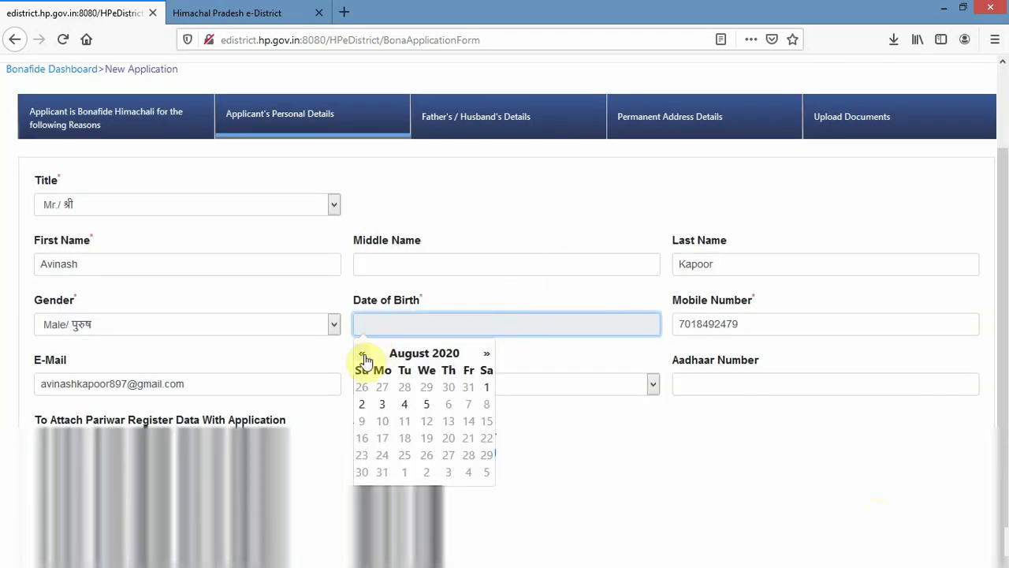
left_click(362, 353)
left_click(362, 354)
left_click(406, 357)
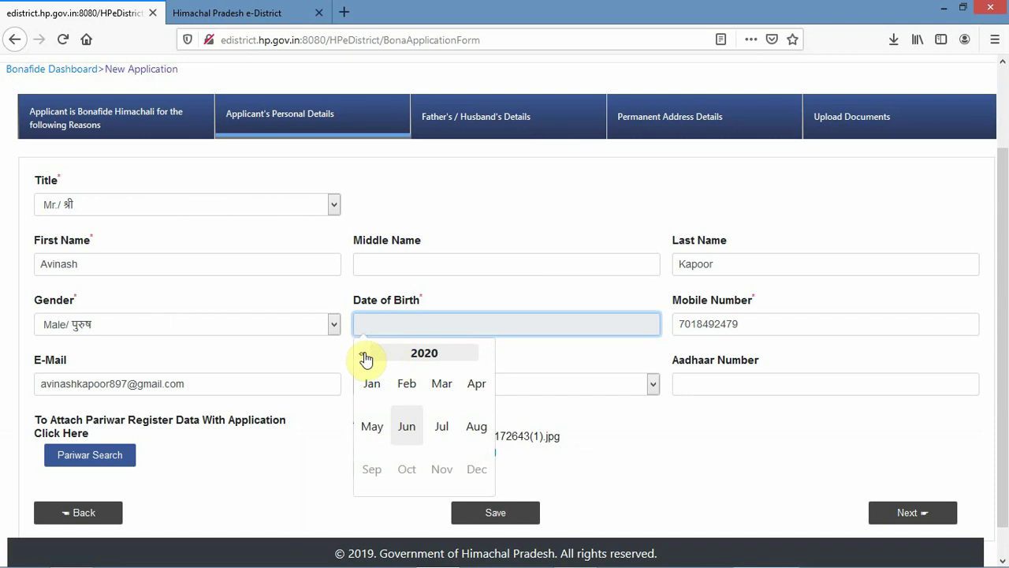
double_click(362, 353)
double_click(362, 353)
double_click(362, 353)
double_click(362, 354)
double_click(362, 353)
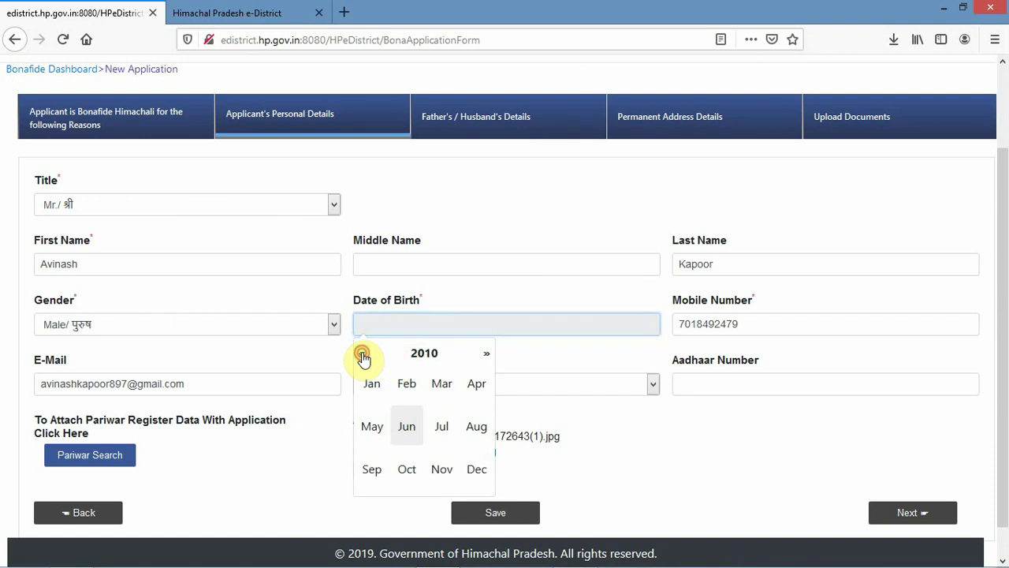
double_click(362, 353)
double_click(362, 354)
double_click(362, 353)
double_click(361, 353)
double_click(361, 354)
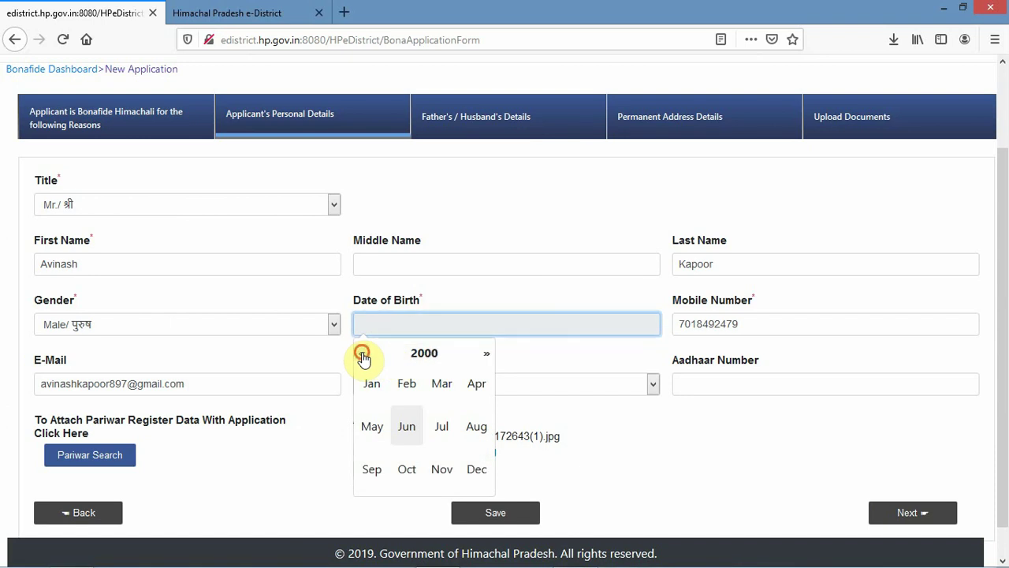
left_click(450, 440)
left_click(450, 439)
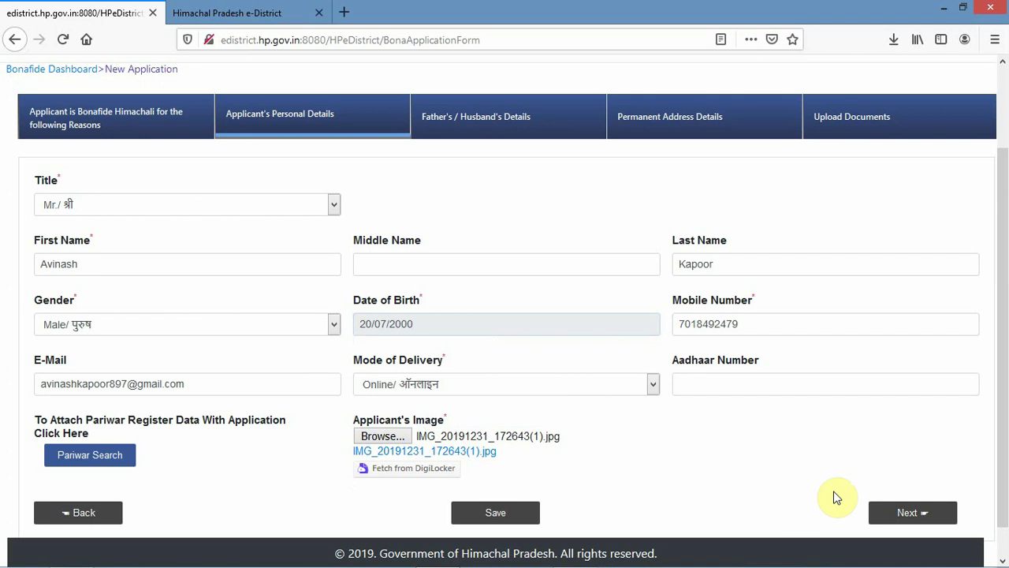
left_click(926, 514)
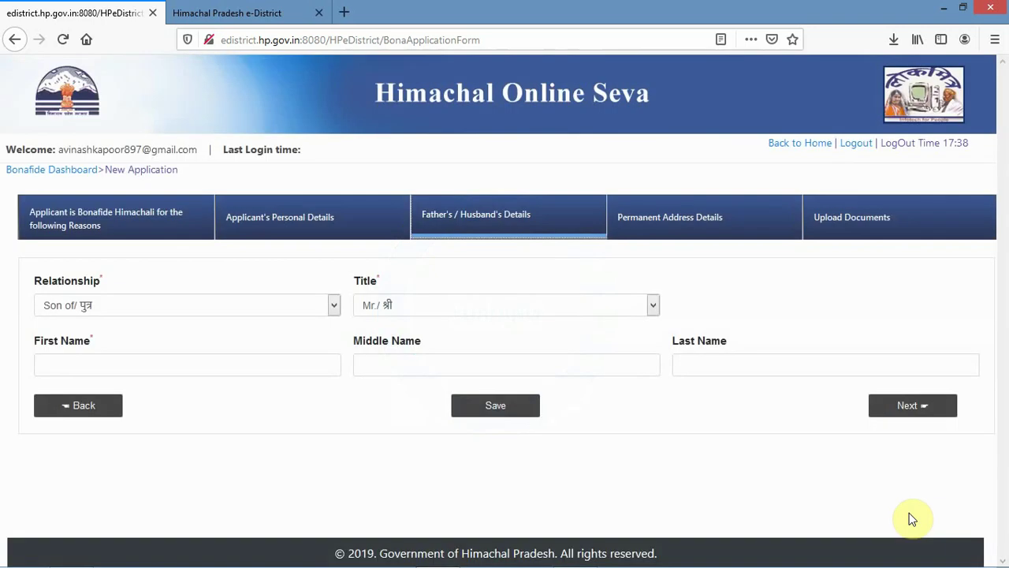
- Enter the father's first name and advance to the Permanent Address Details step
left_click(122, 367)
type("S")
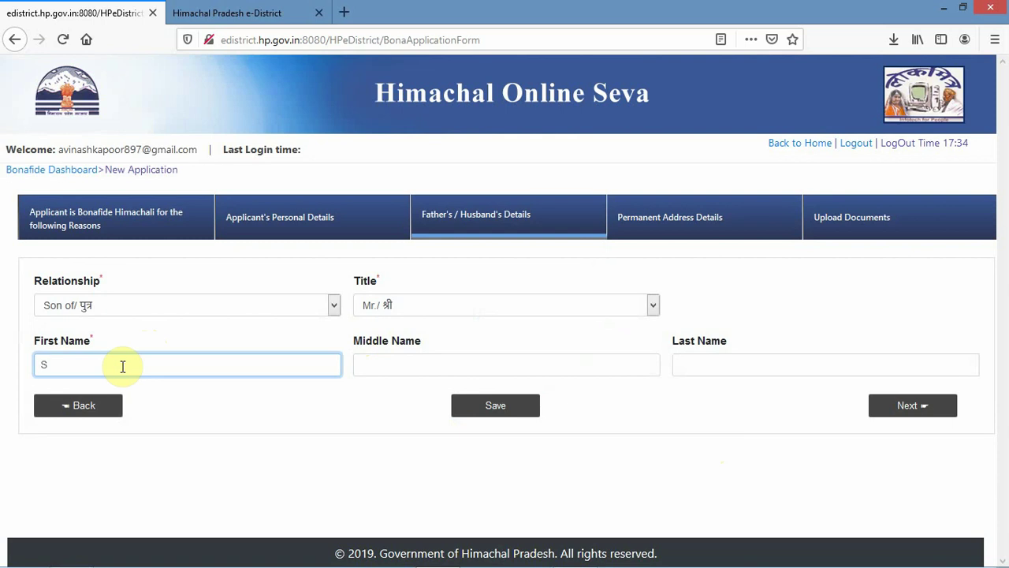
type("anjeev")
left_click(935, 408)
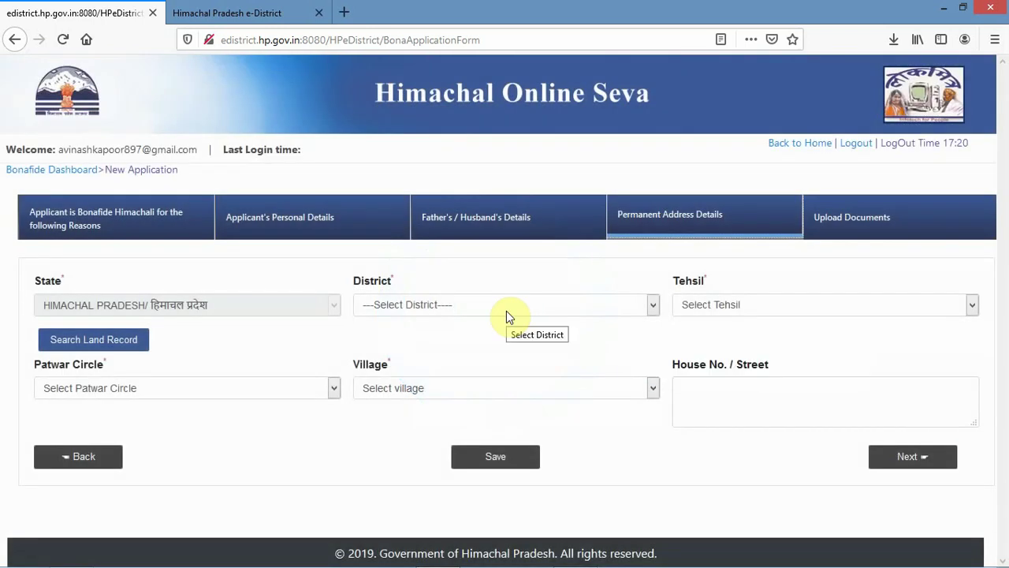
- Choose UNA as the district and Bangana as the tehsil
left_click(507, 312)
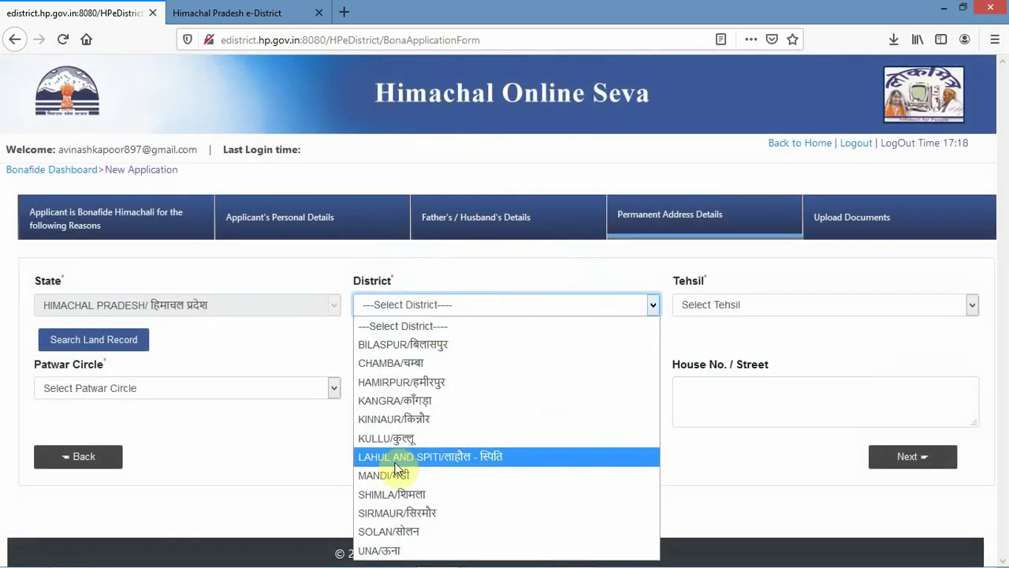
left_click(385, 550)
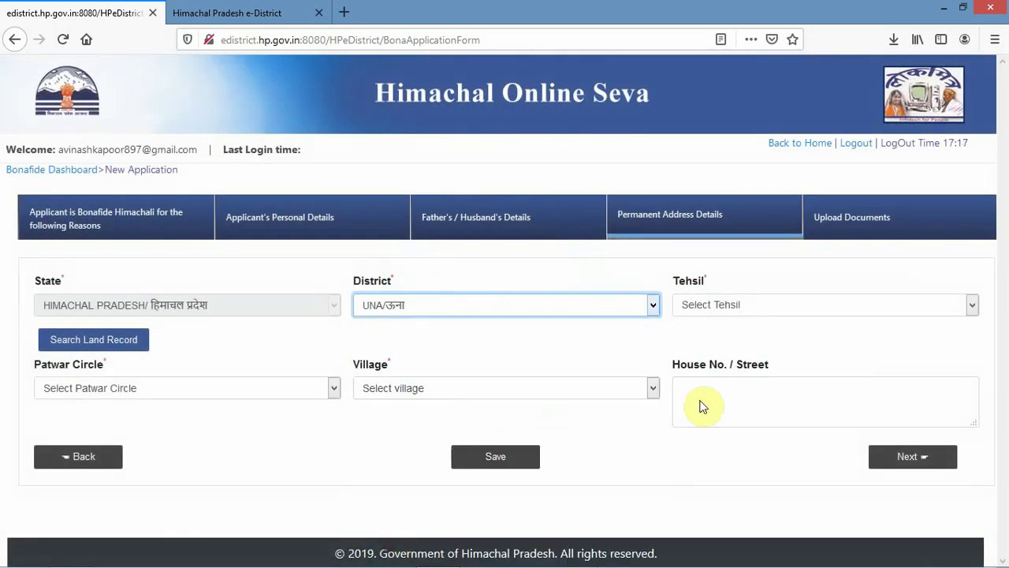
left_click(749, 305)
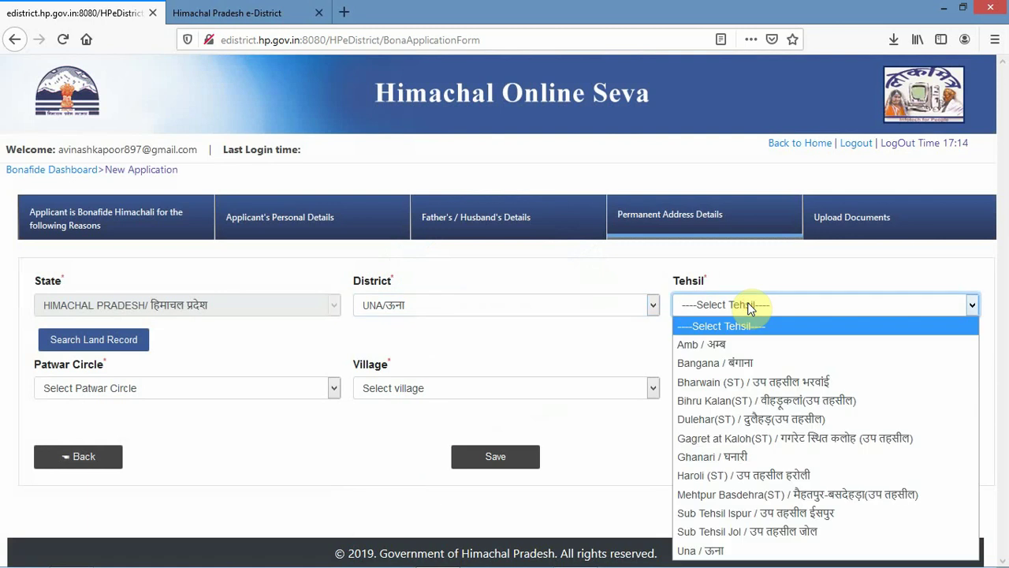
left_click(713, 364)
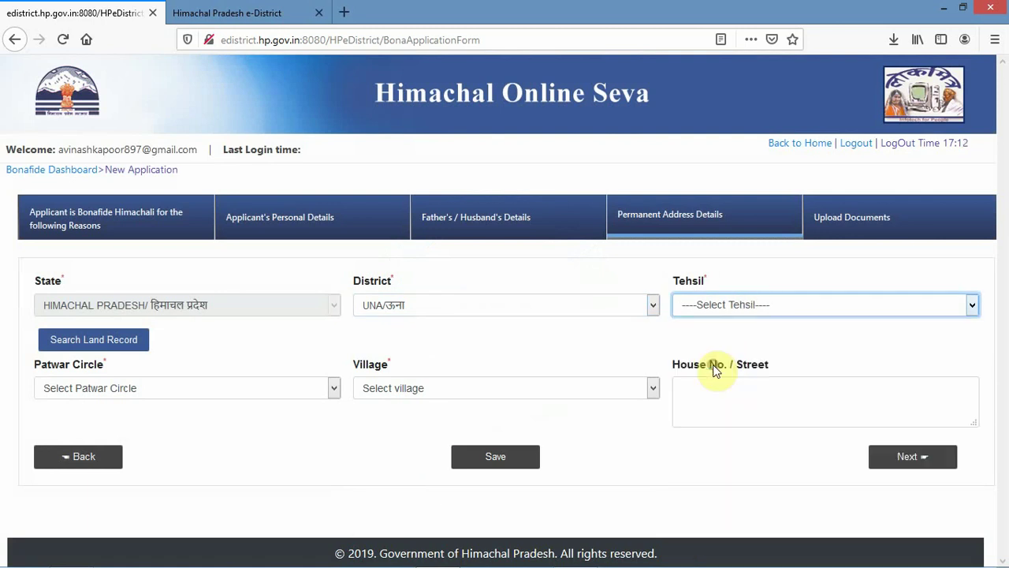
- Choose TANOH patwar circle and Tanoh village, then continue to Upload Documents
left_click(205, 390)
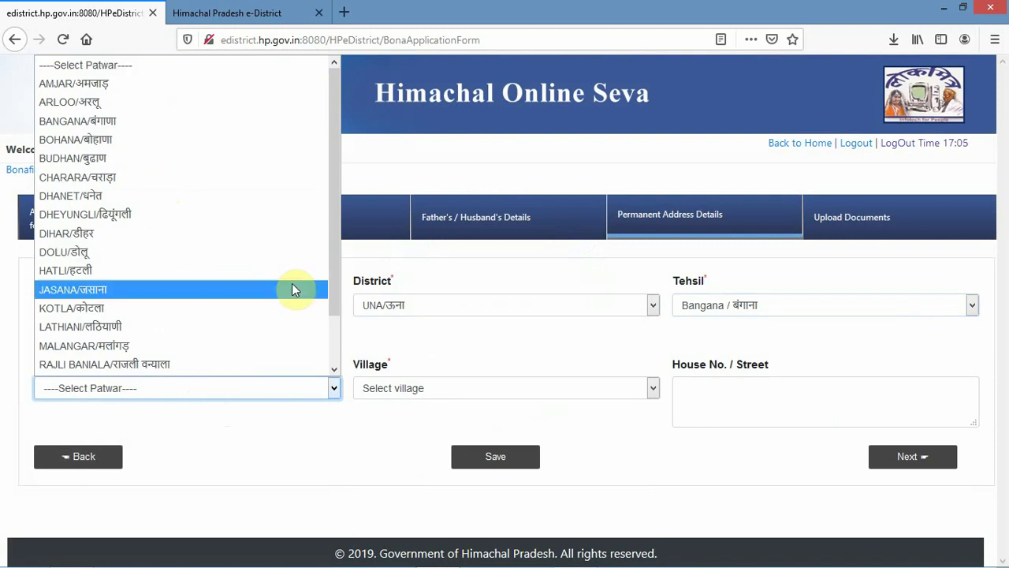
left_click_drag(333, 274, 333, 333)
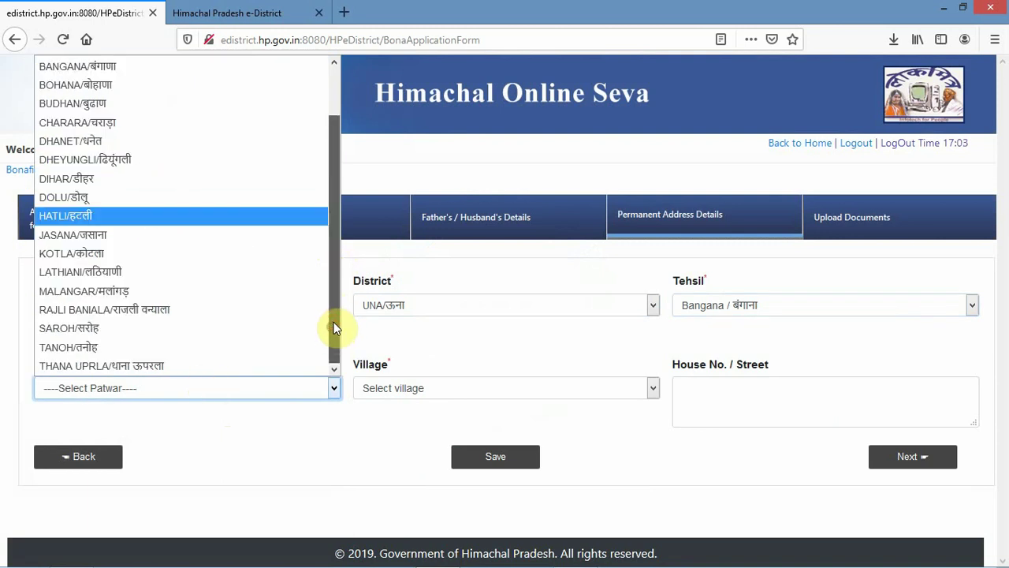
left_click(175, 403)
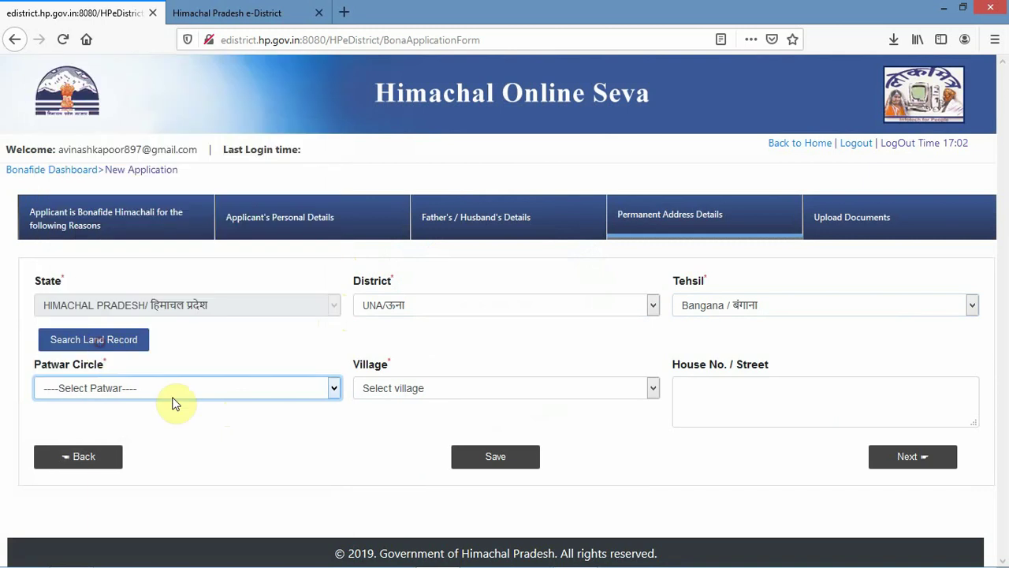
left_click(444, 401)
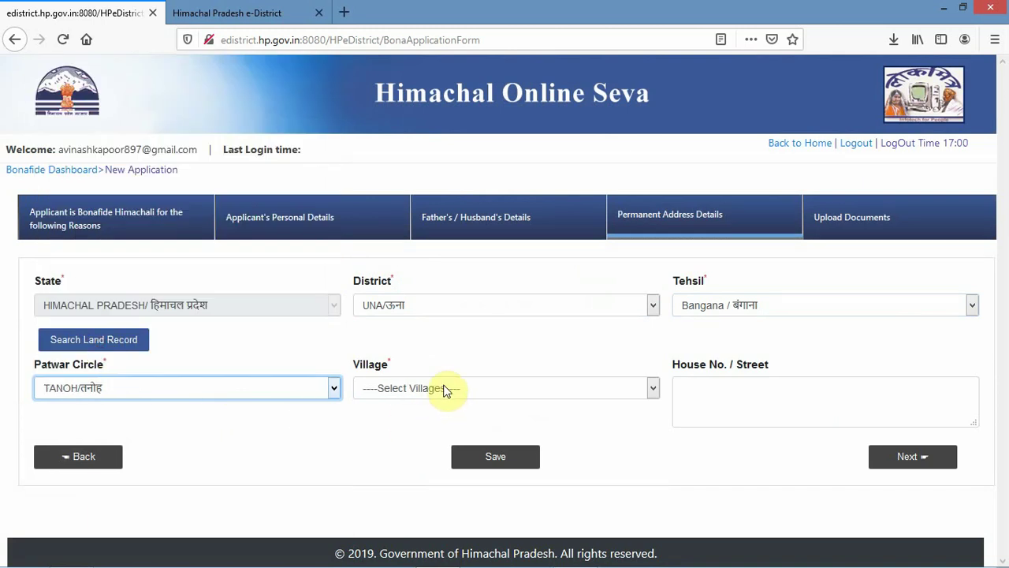
left_click(445, 389)
left_click(416, 347)
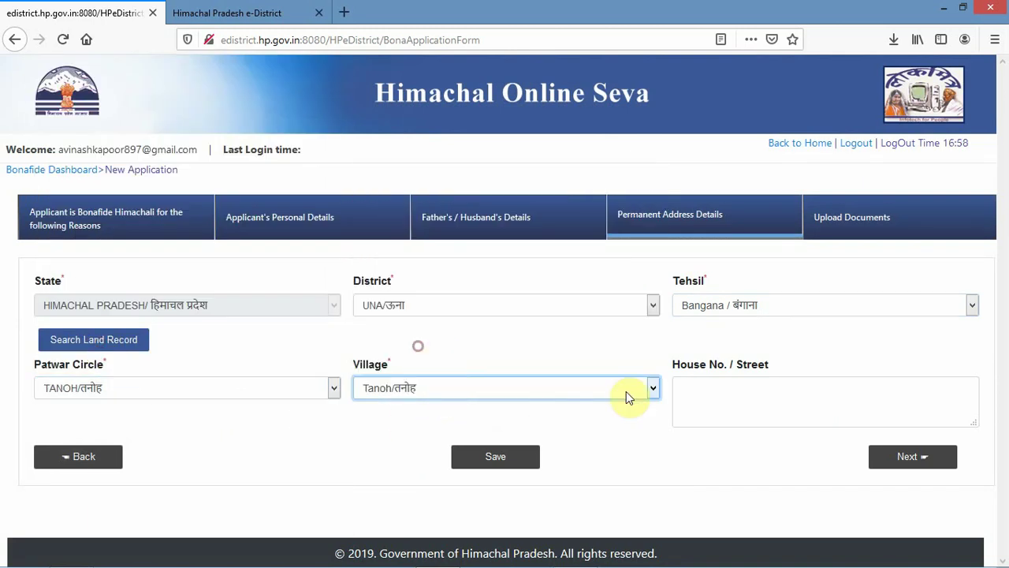
left_click(741, 469)
left_click(888, 461)
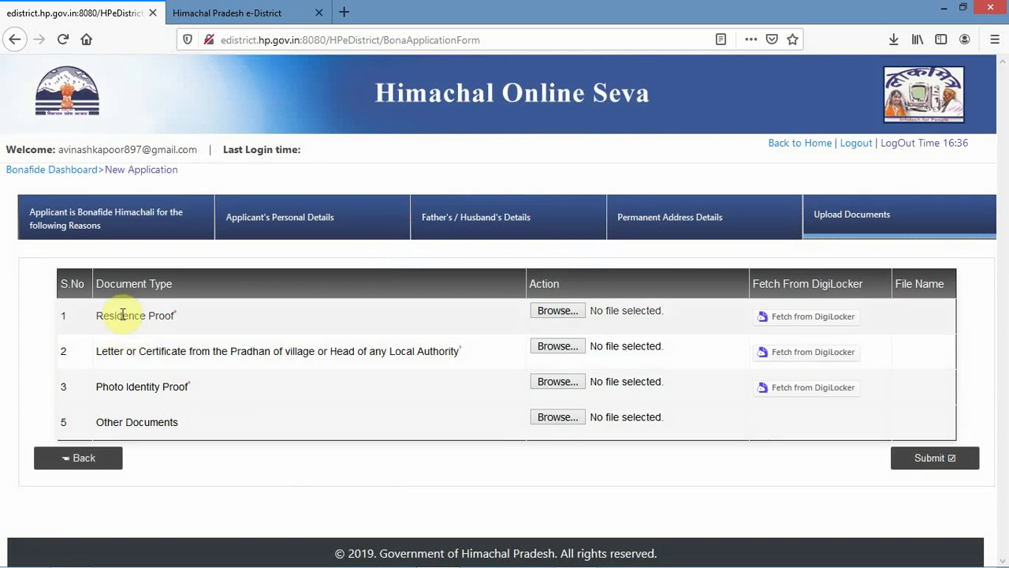
left_click(555, 311)
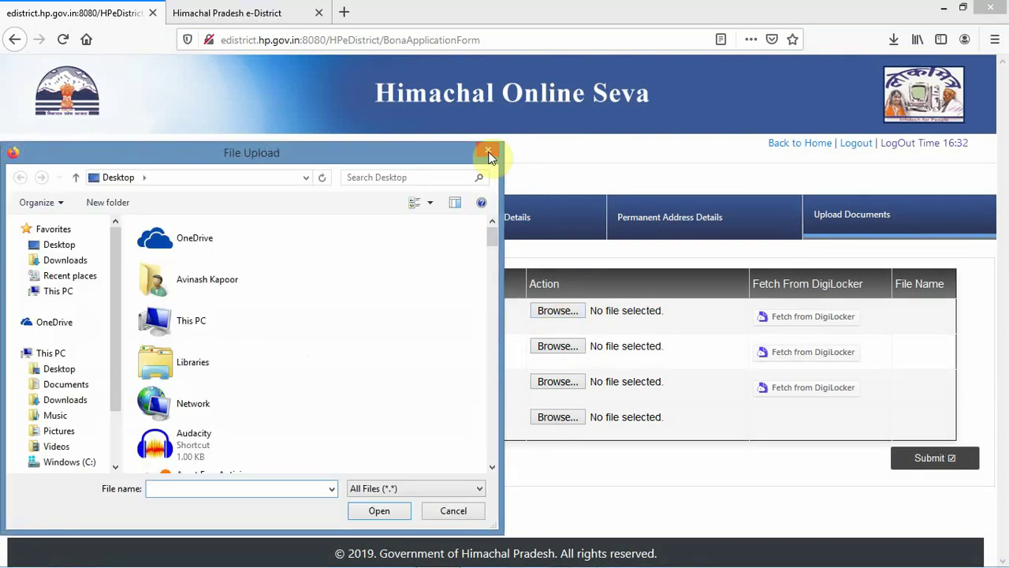
left_click(486, 151)
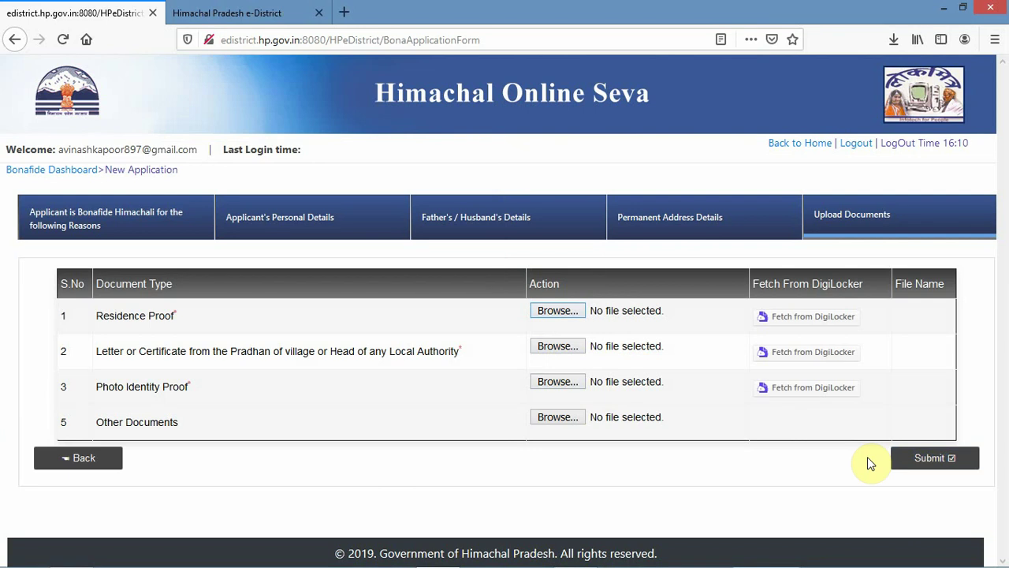
left_click(917, 39)
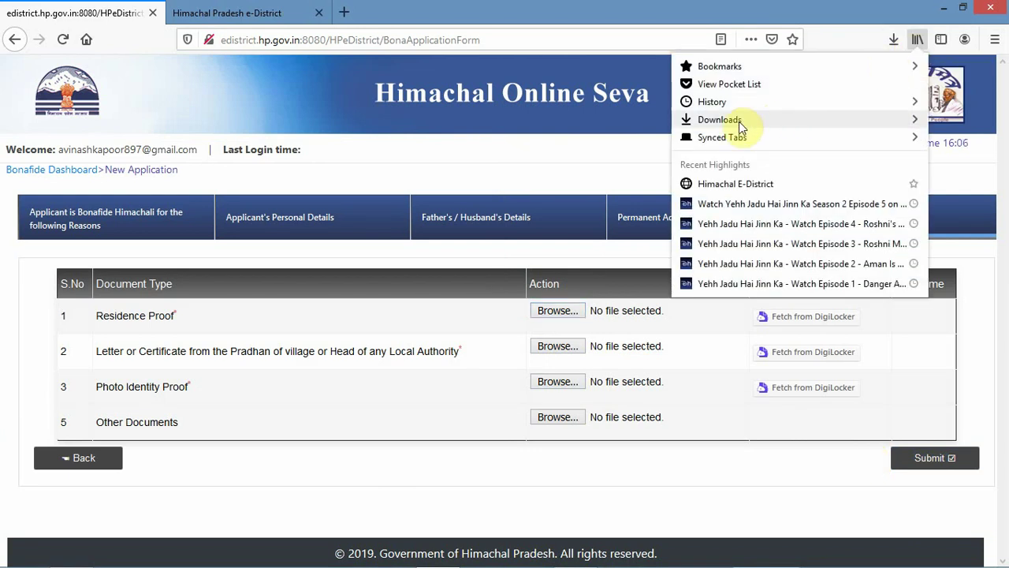
left_click(715, 107)
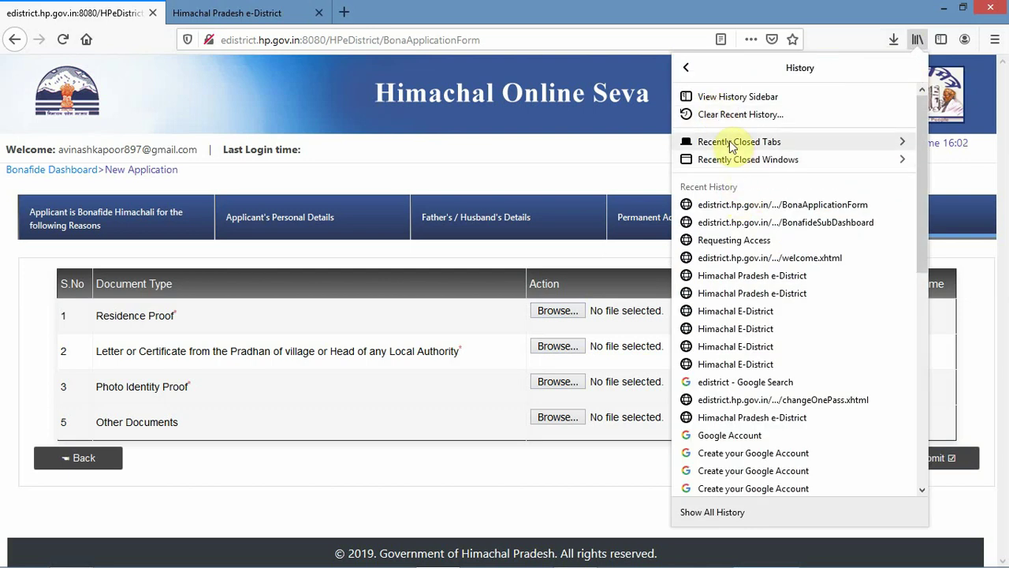
left_click(649, 176)
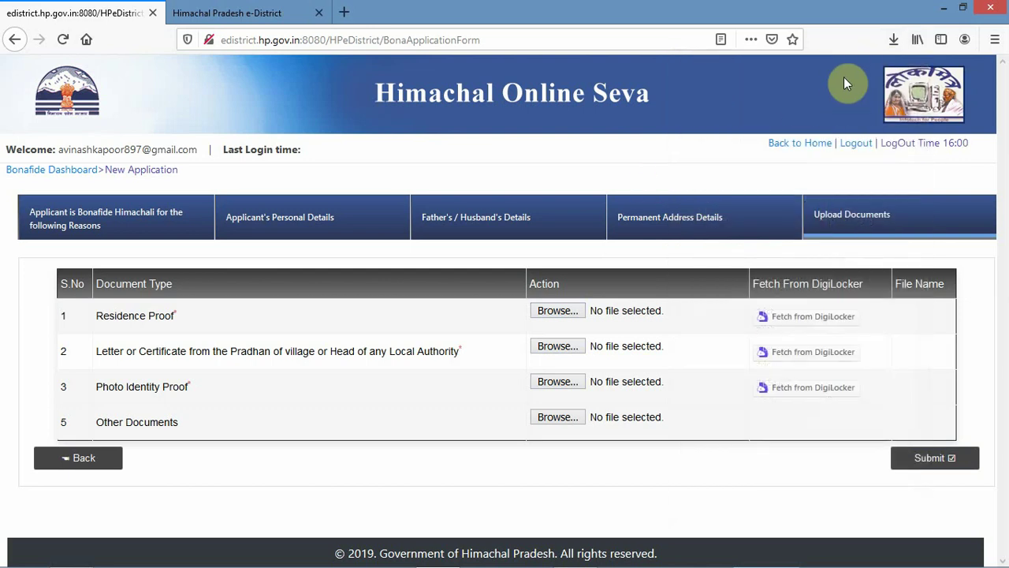
left_click(893, 40)
left_click(728, 111)
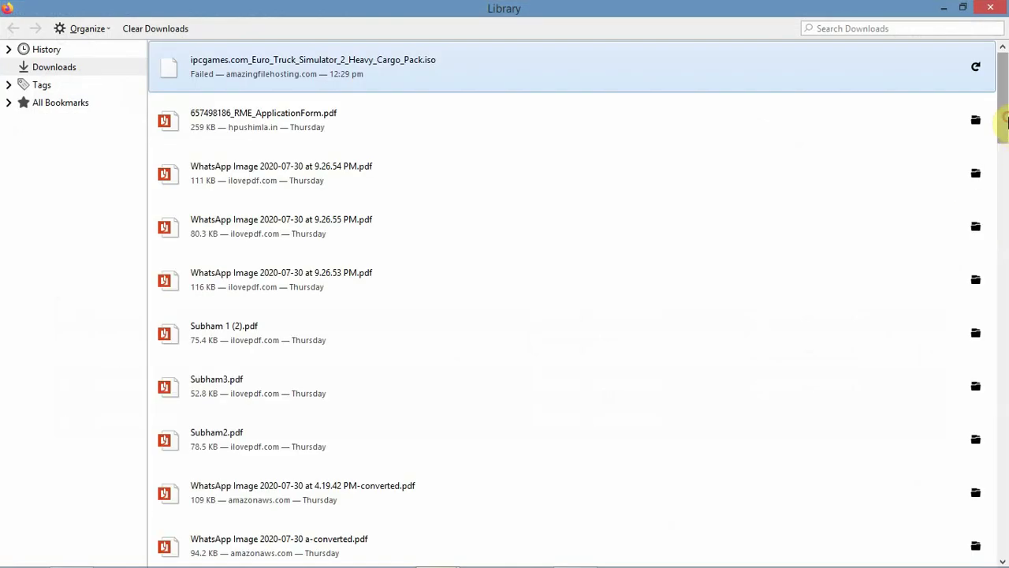
left_click_drag(1005, 119, 1004, 264)
left_click(254, 448)
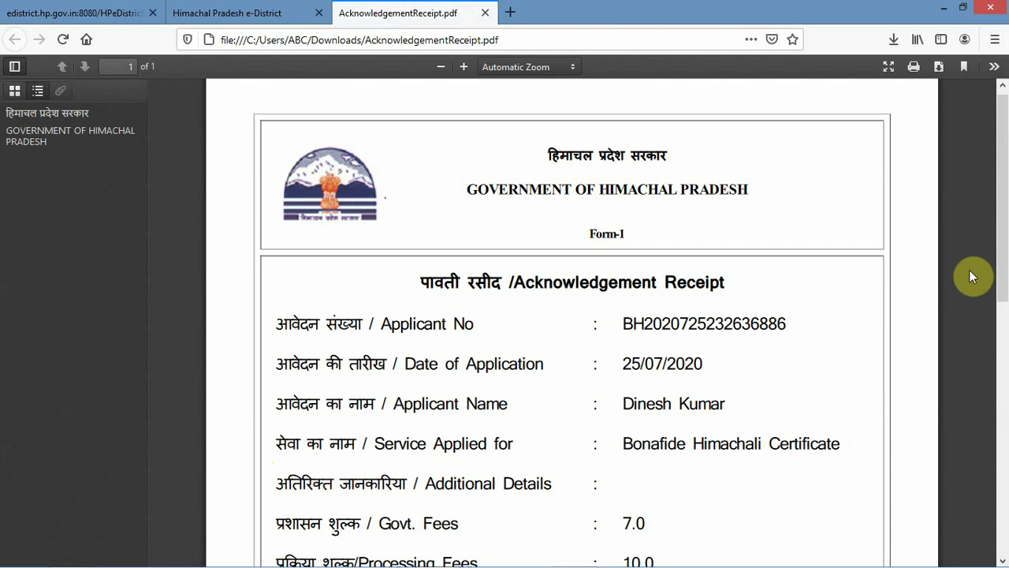
- Review the receipt's 17.0 total fee, Payment Status Success and Online payment mode
left_click_drag(1004, 232, 1003, 289)
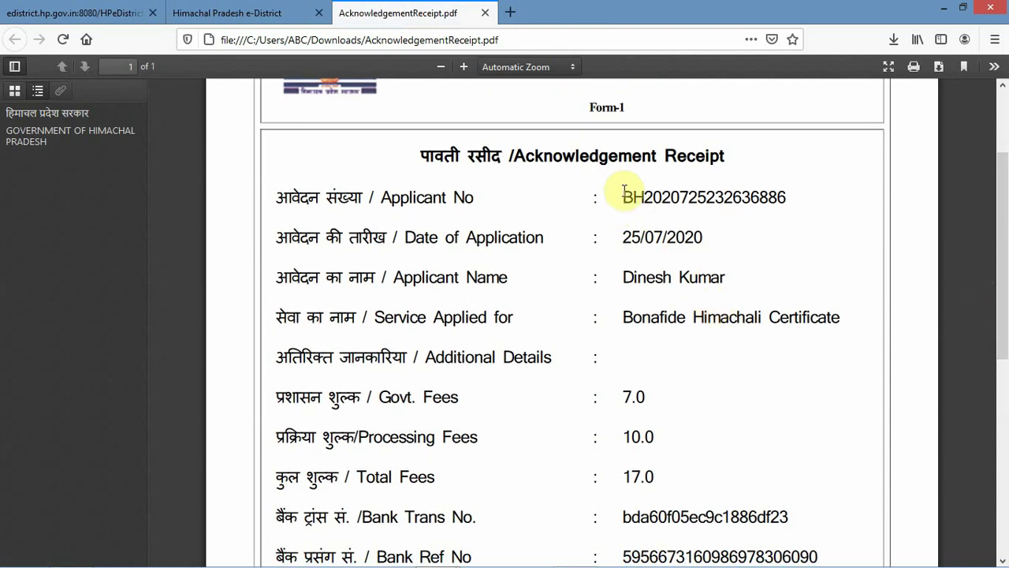
left_click_drag(624, 192, 805, 203)
left_click(744, 229)
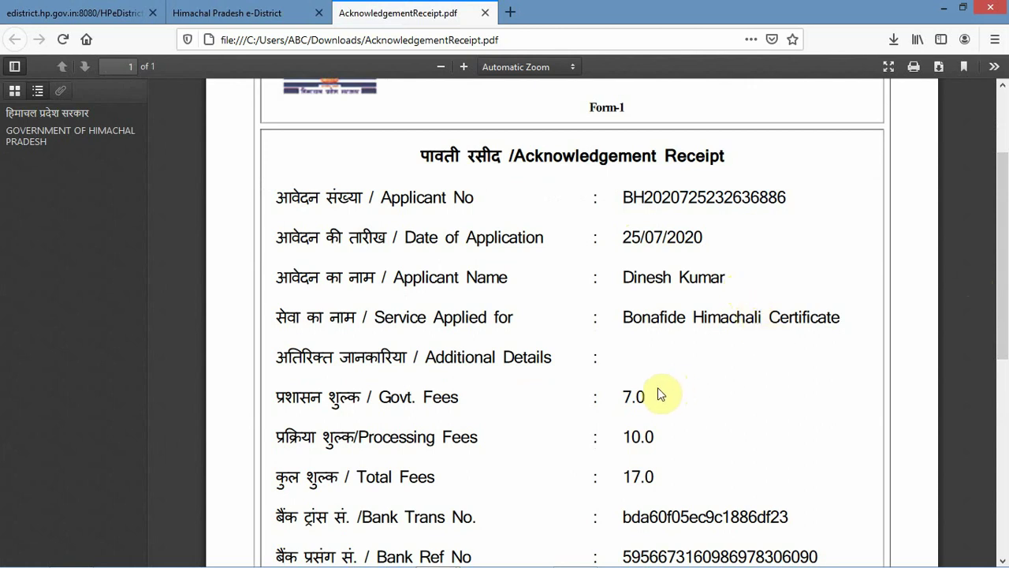
scroll(658, 387, "down", 3)
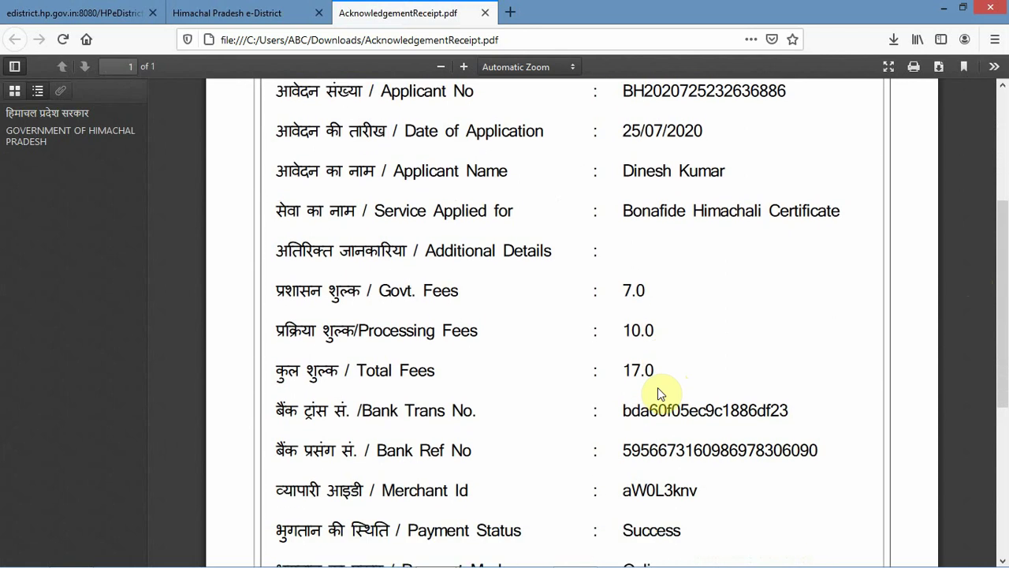
scroll(660, 411, "down", 2)
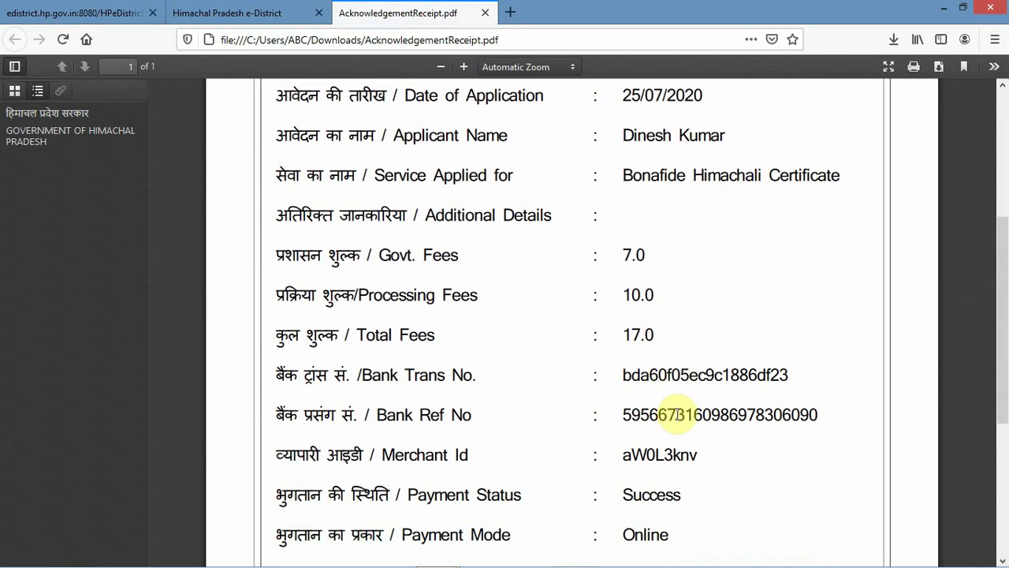
scroll(678, 416, "down", 2)
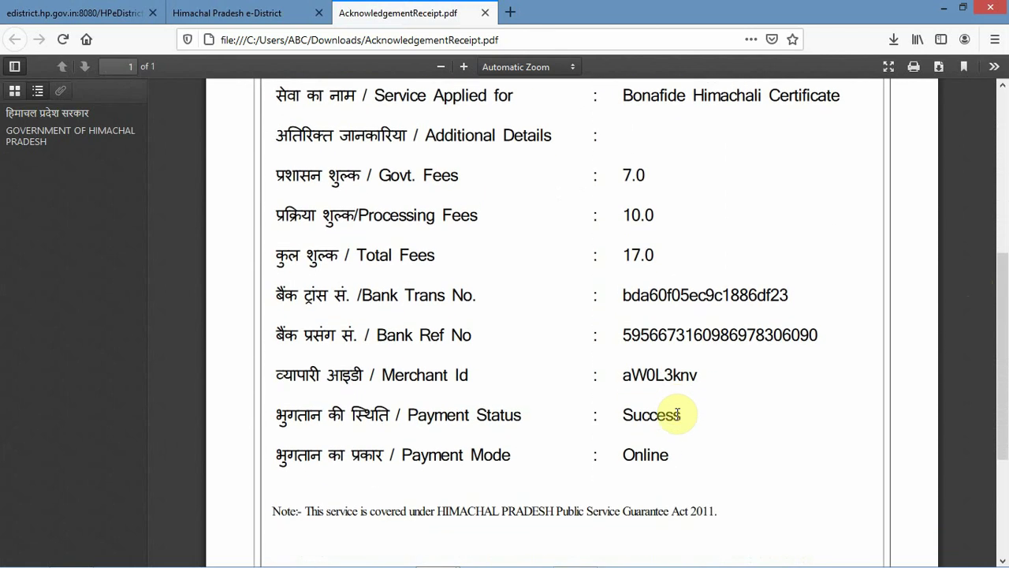
scroll(677, 419, "down", 1)
scroll(677, 420, "up", 10)
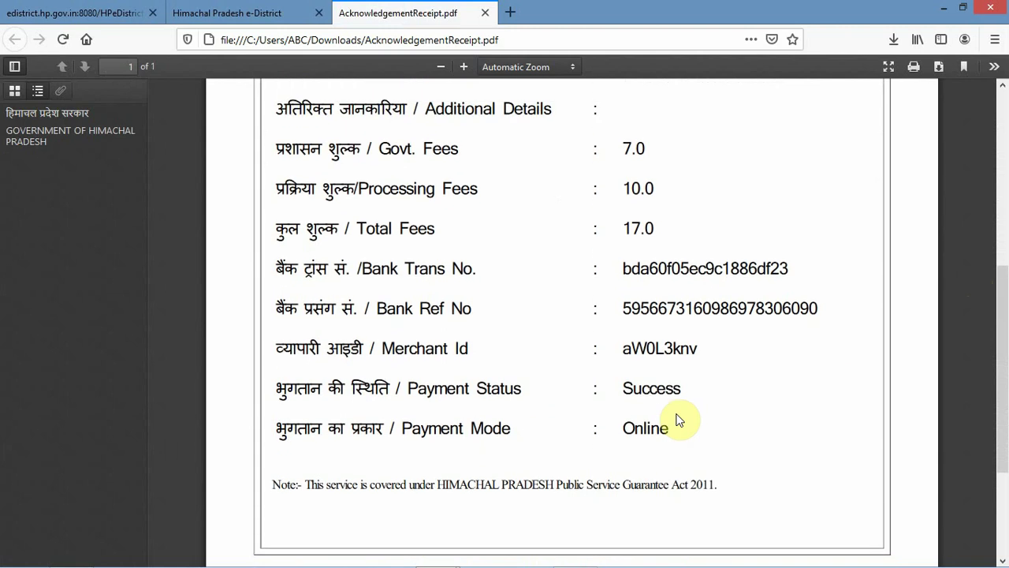
scroll(677, 416, "down", 5)
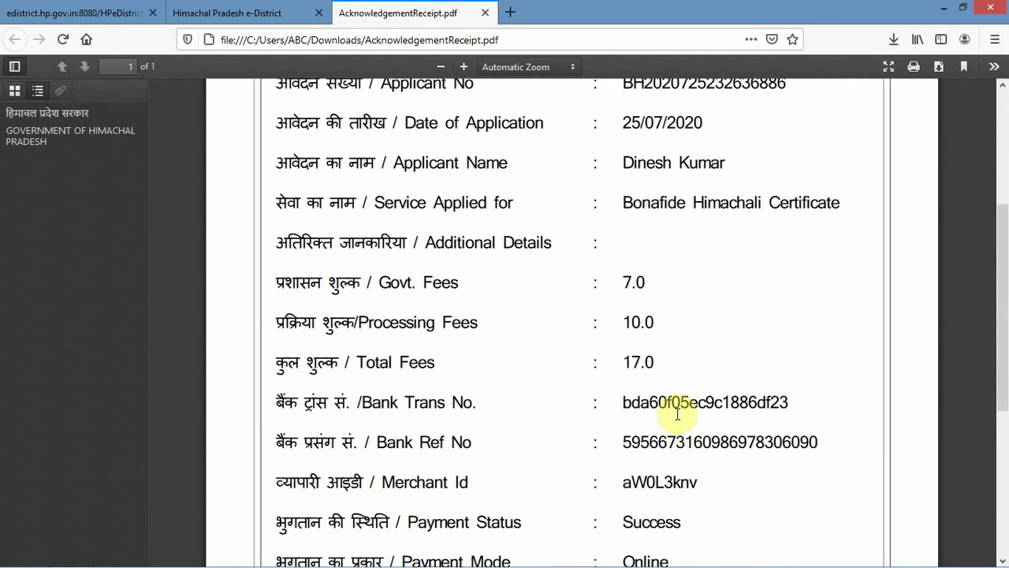
scroll(677, 418, "up", 5)
scroll(677, 415, "down", 12)
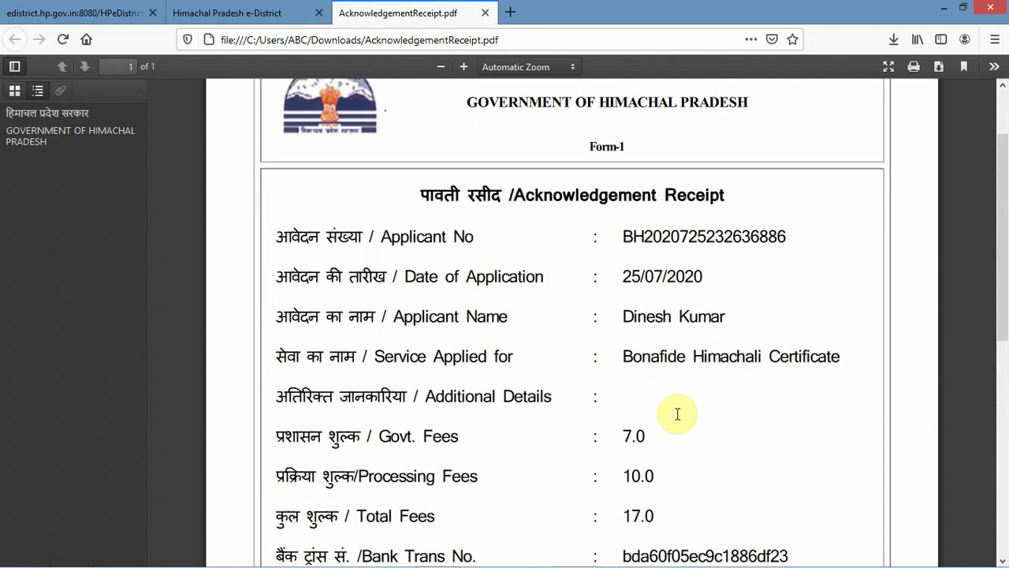
scroll(678, 418, "up", 13)
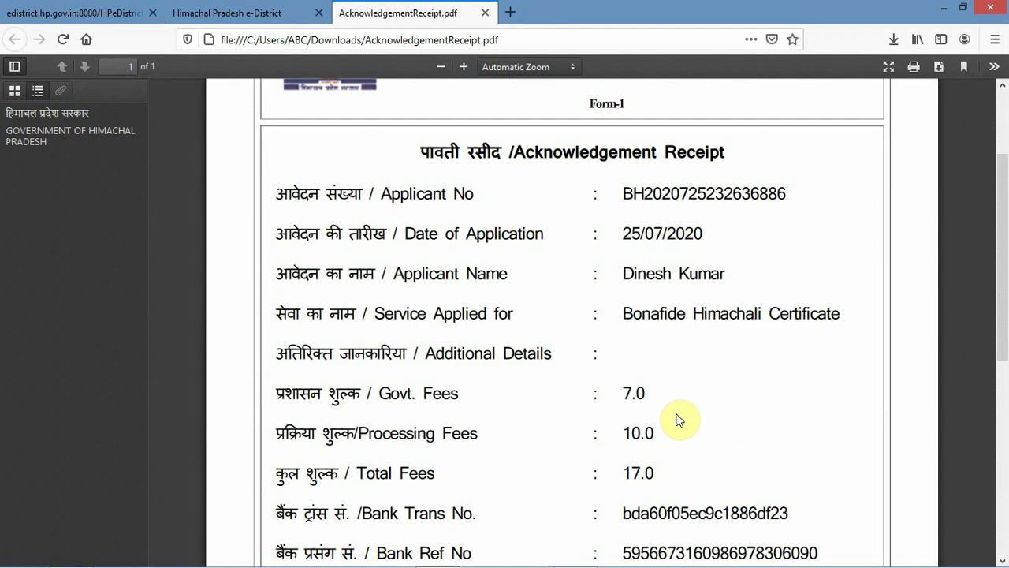
left_click(221, 14)
- Return to the application tab and open the Bonafide Dashboard page
left_click(87, 10)
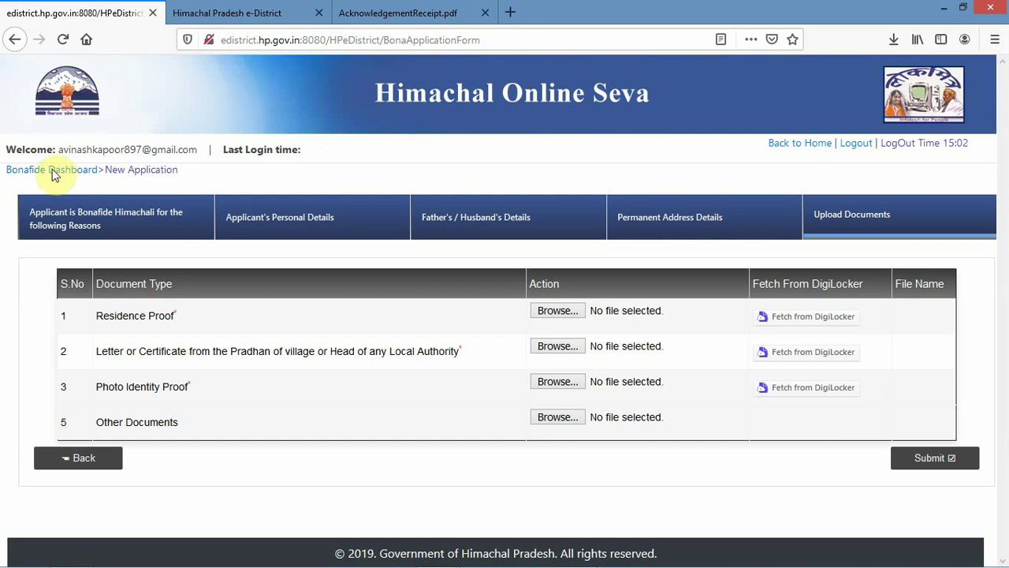
left_click(51, 174)
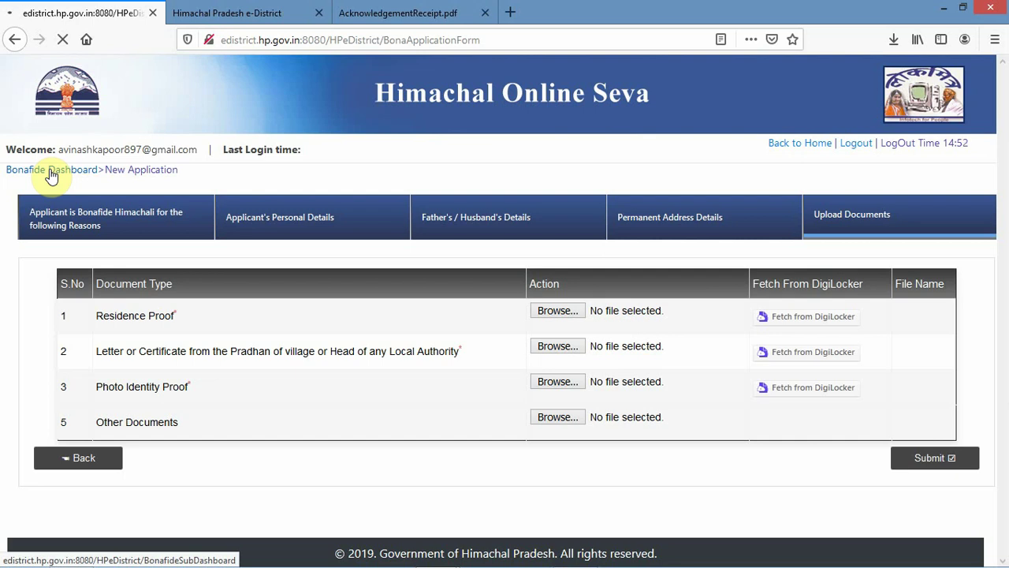
left_click(51, 173)
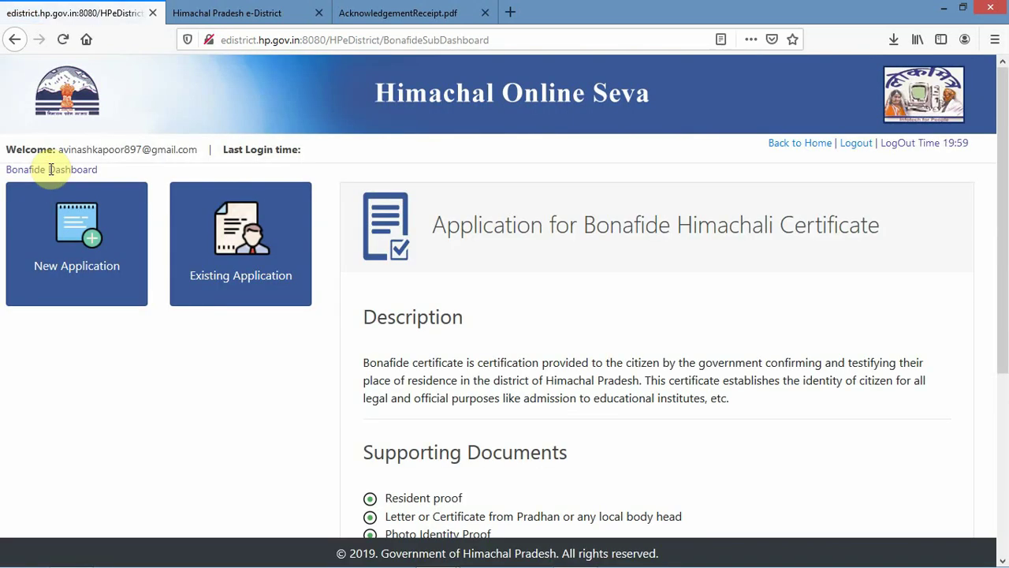